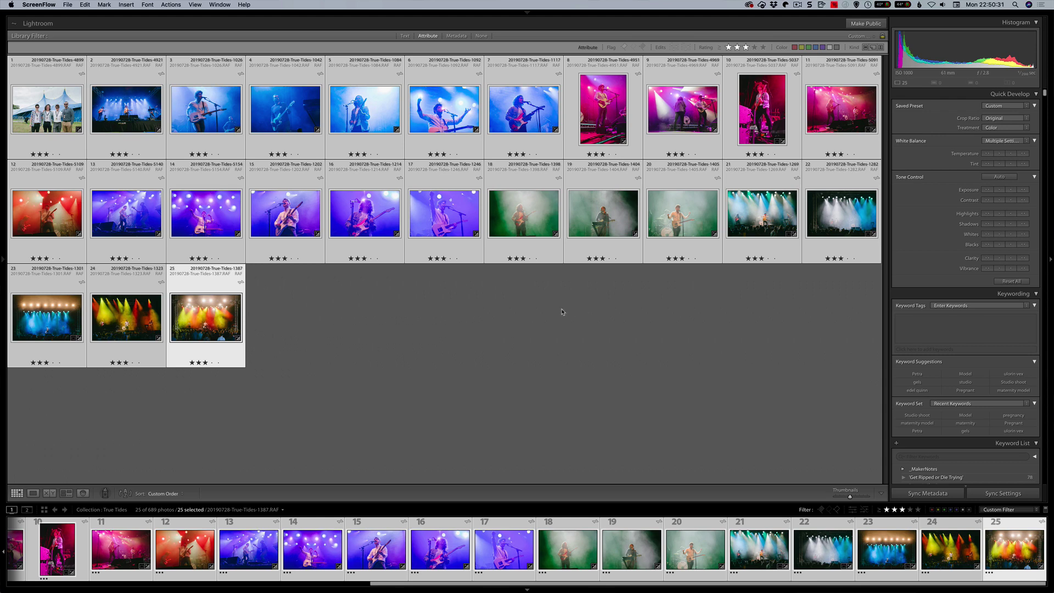
# Bring Lightroom Classic forward with the 25 three-star True Tides photos in the Library grid
pyautogui.click(147, 26)
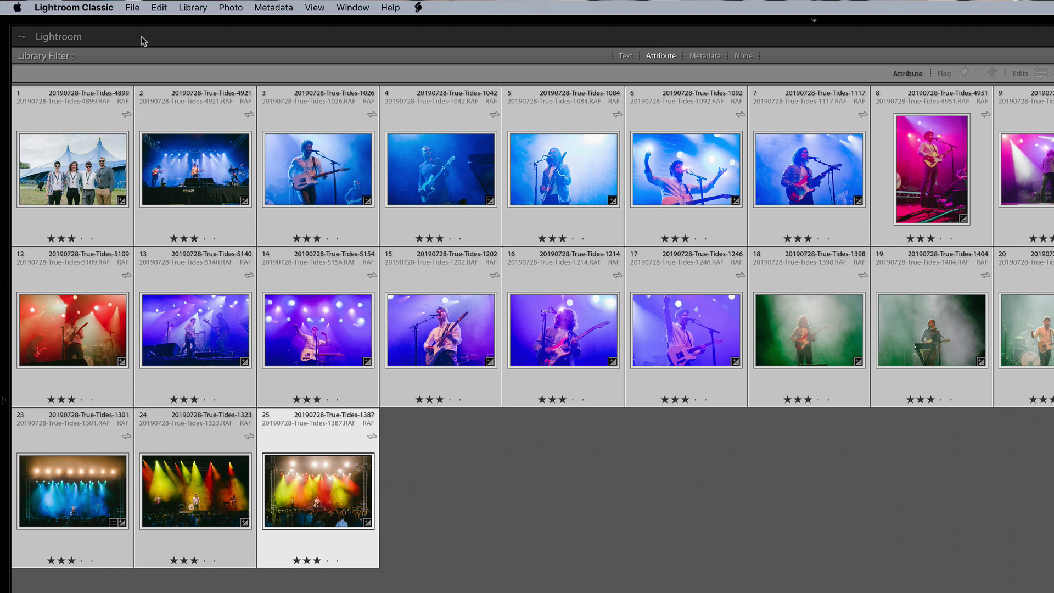
# In Performance preferences, set the graphics processor to Custom, using the GPU for display and image processing
pyautogui.click(102, 8)
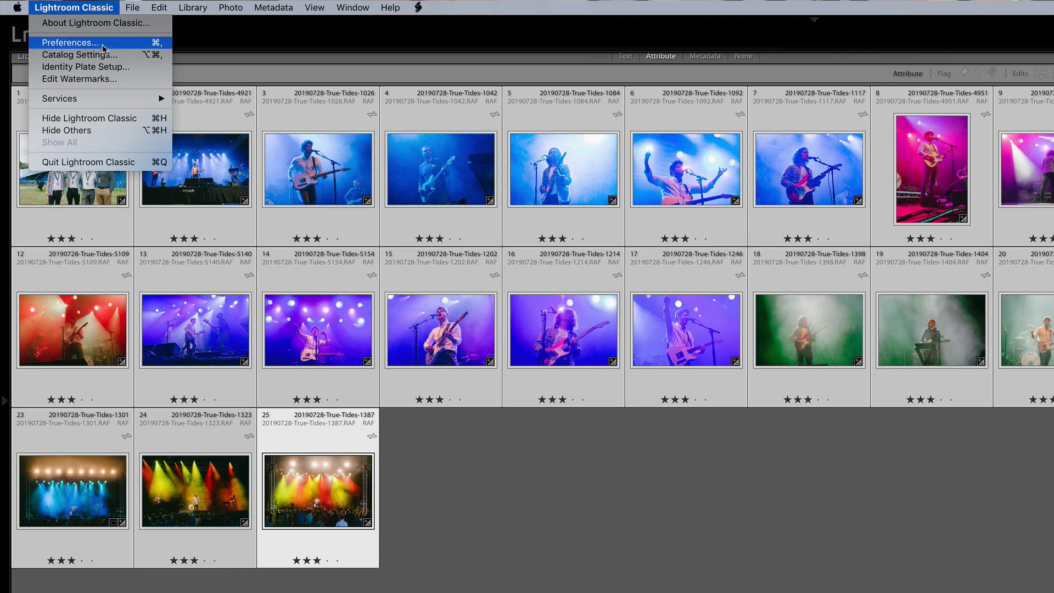
pyautogui.click(123, 45)
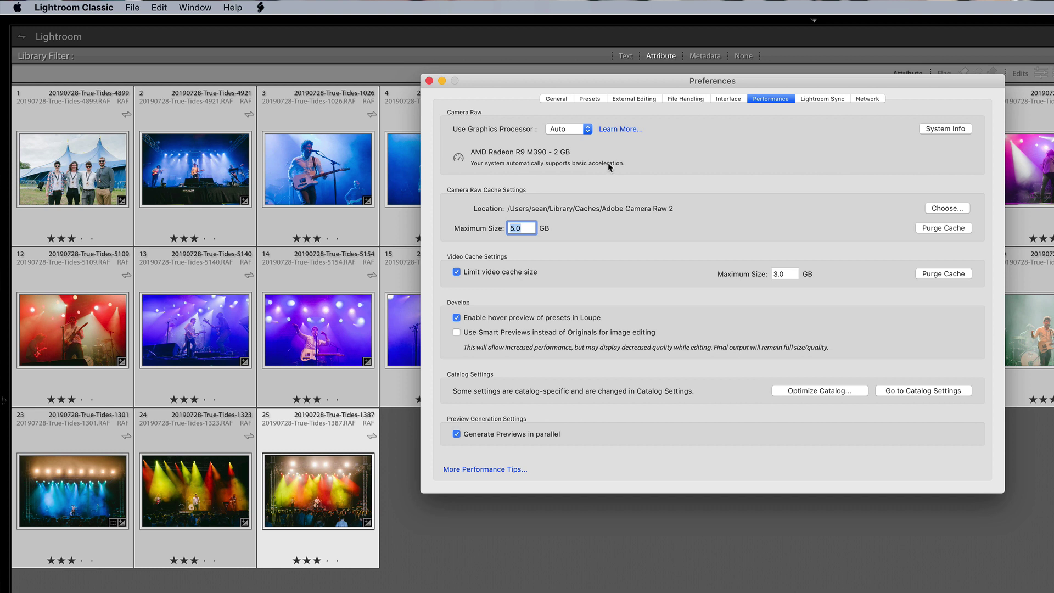
pyautogui.click(571, 129)
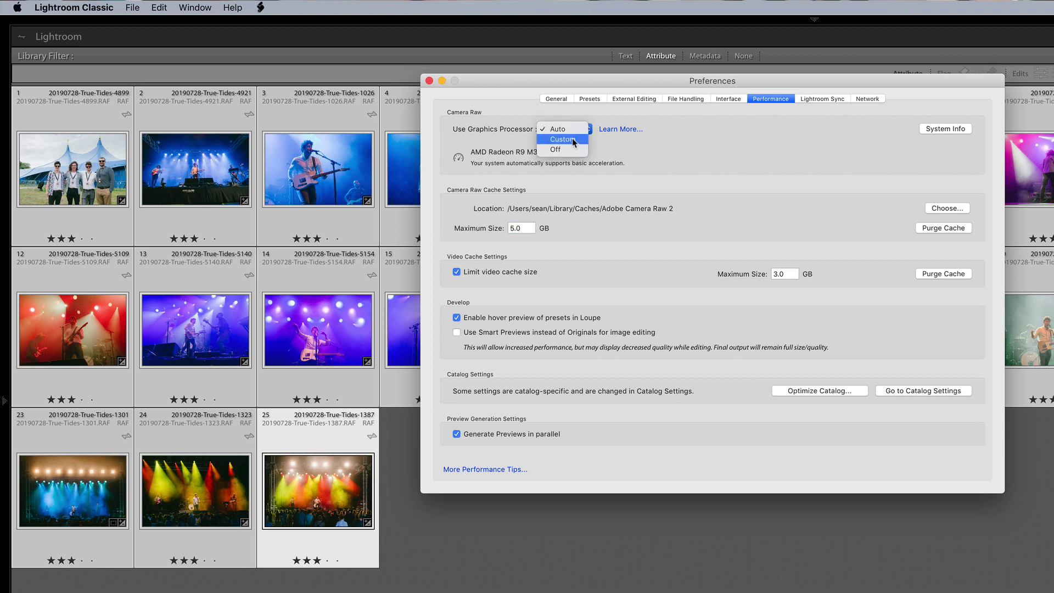
pyautogui.click(571, 140)
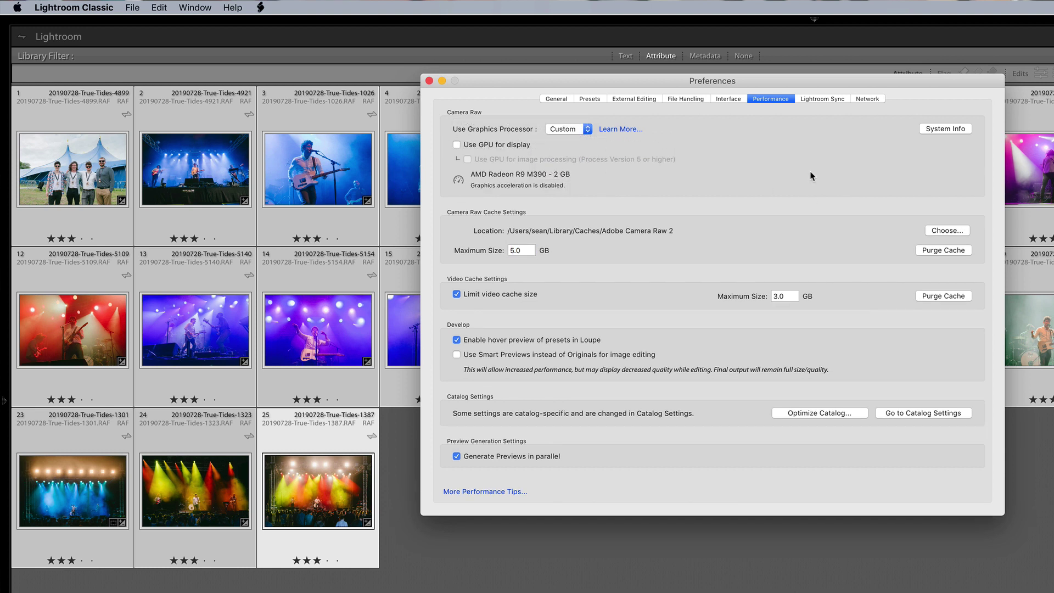
pyautogui.click(457, 146)
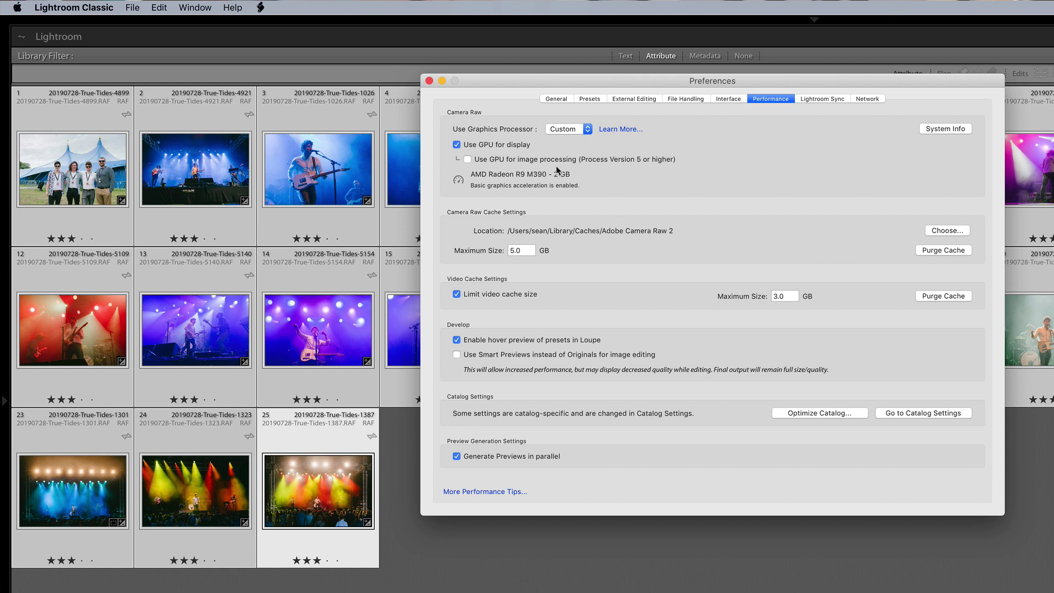
pyautogui.click(482, 163)
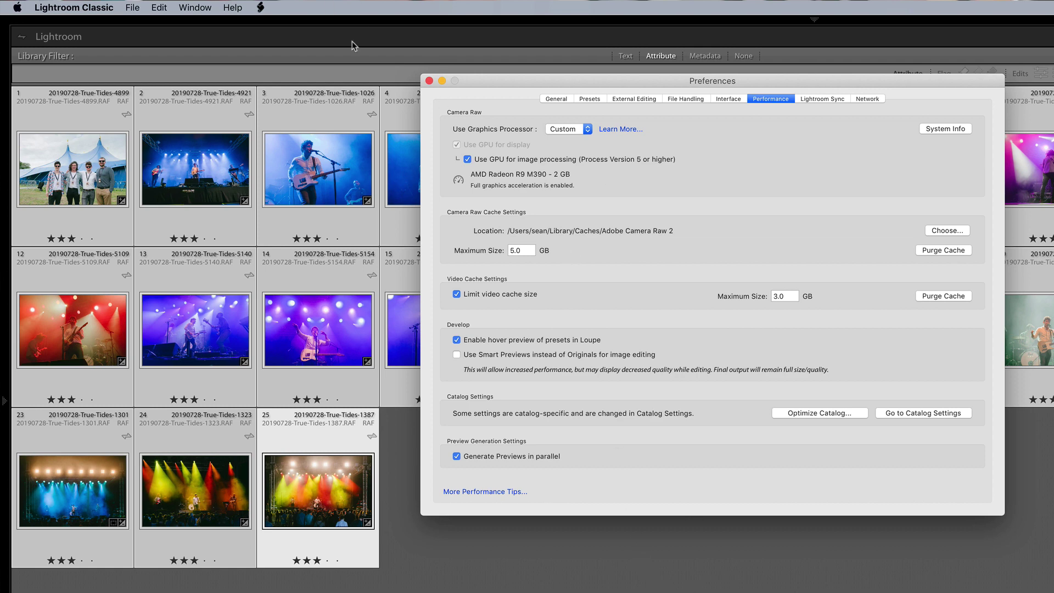
pyautogui.click(429, 80)
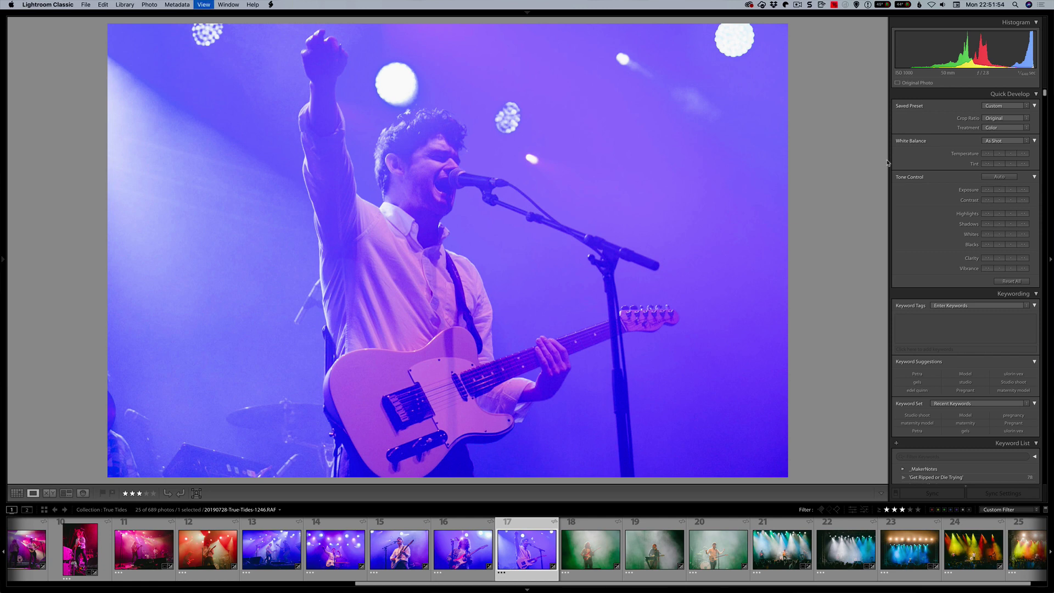
# Raise Clarity on 20190728-True-Tides-1246 to +88 in Develop, then return to the Library grid
pyautogui.press('d')
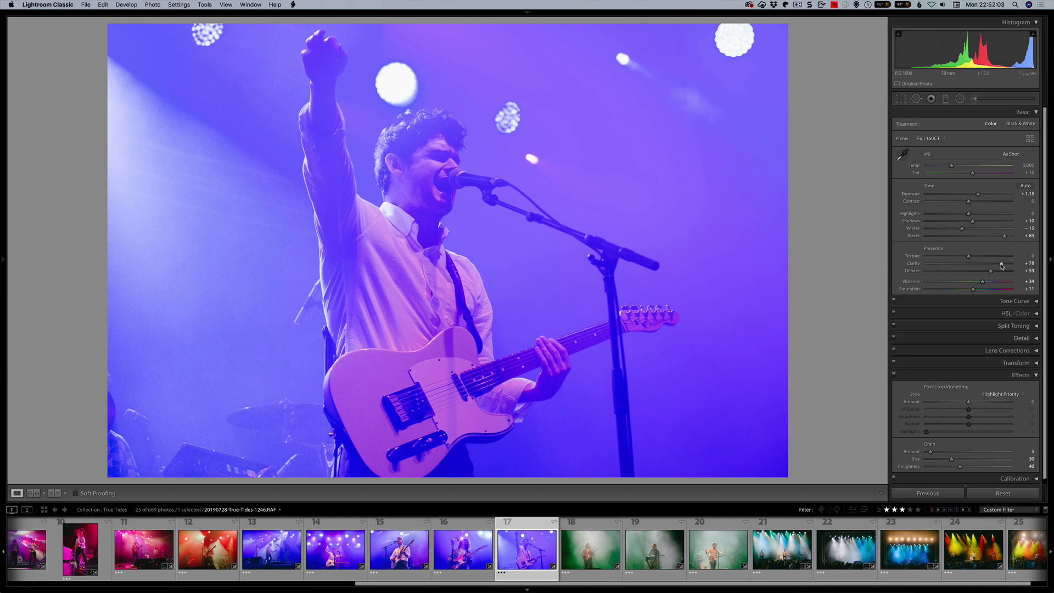
pyautogui.moveTo(989, 266); pyautogui.dragTo(1005, 270)
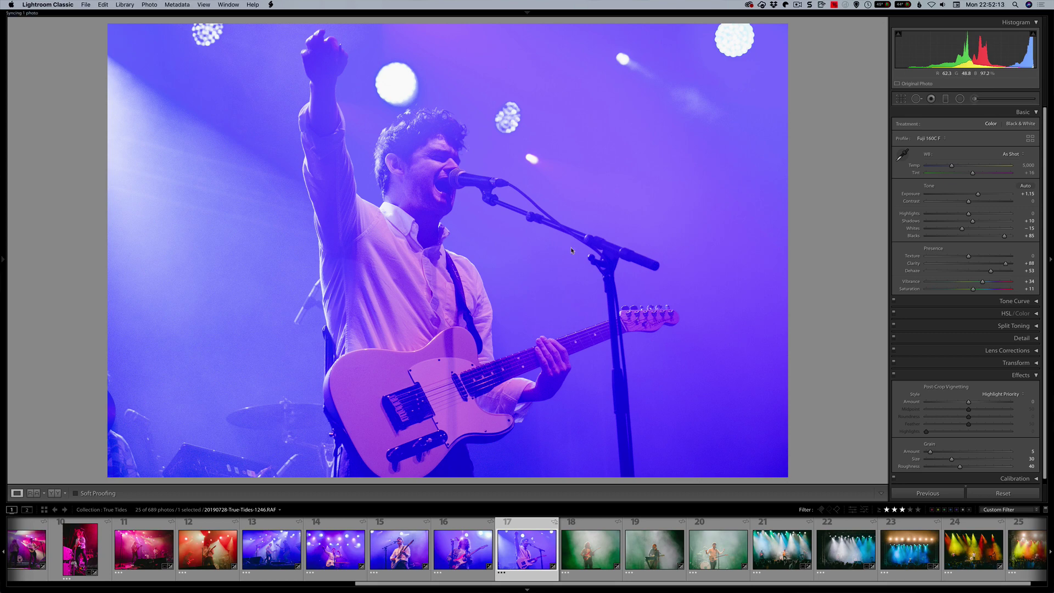
pyautogui.press('g')
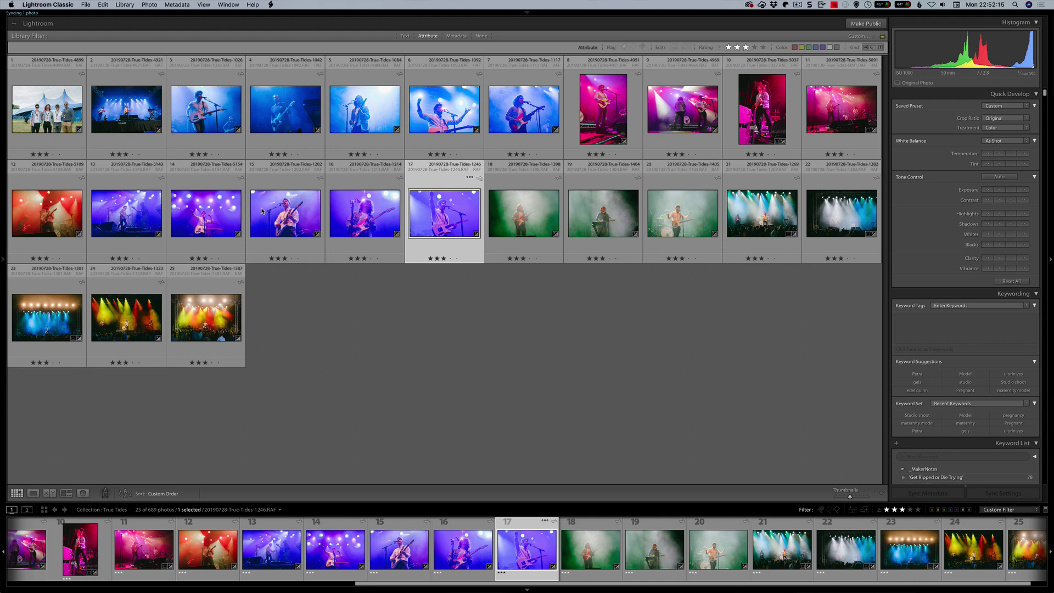
# Select all 25 photos in the grid
pyautogui.press('super+a')
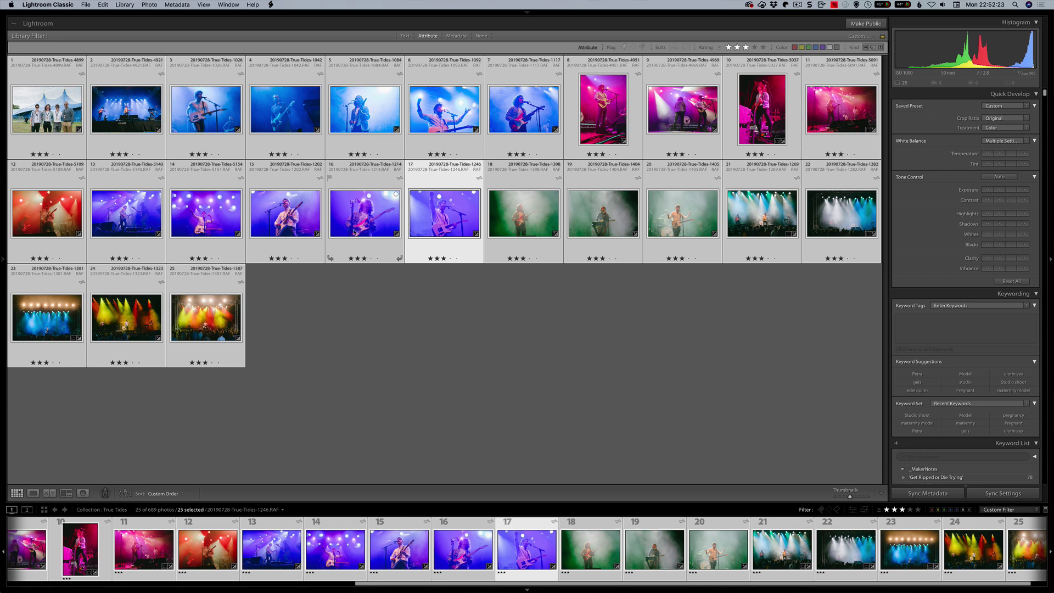
pyautogui.rightClick(365, 208)
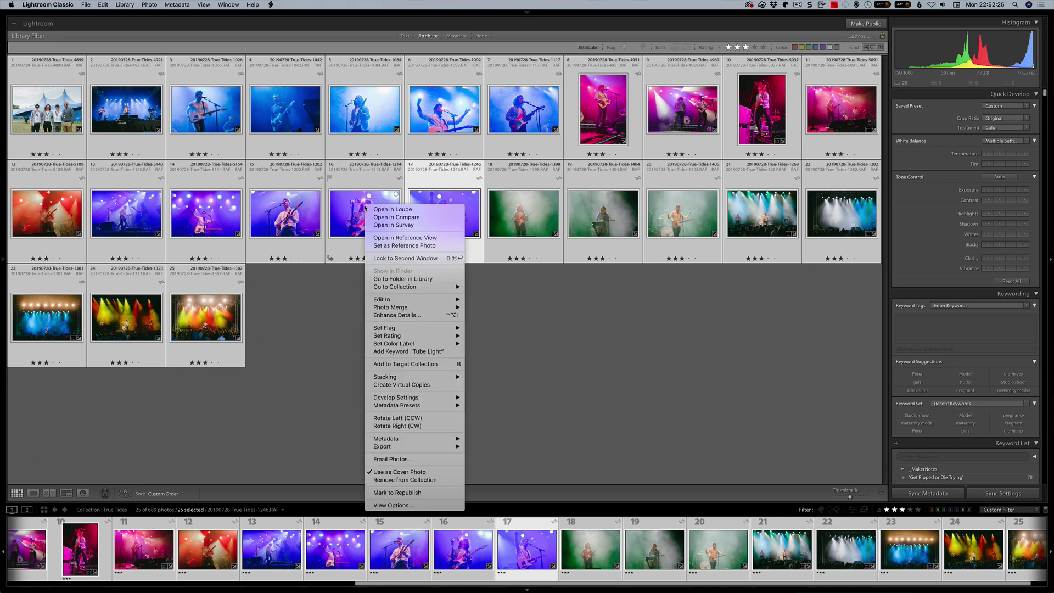
pyautogui.moveTo(386, 288)
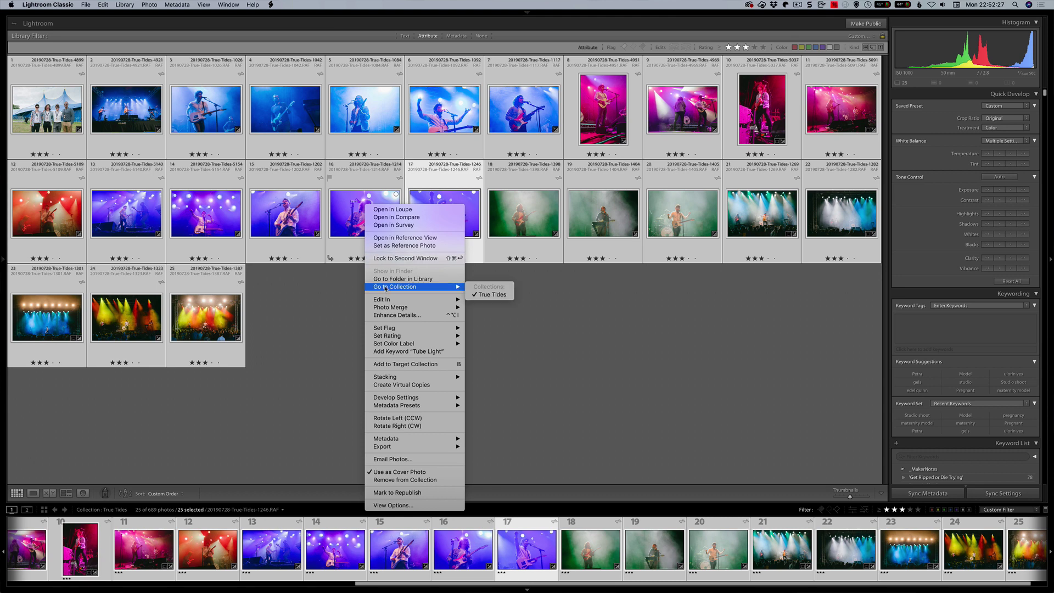
pyautogui.click(317, 291)
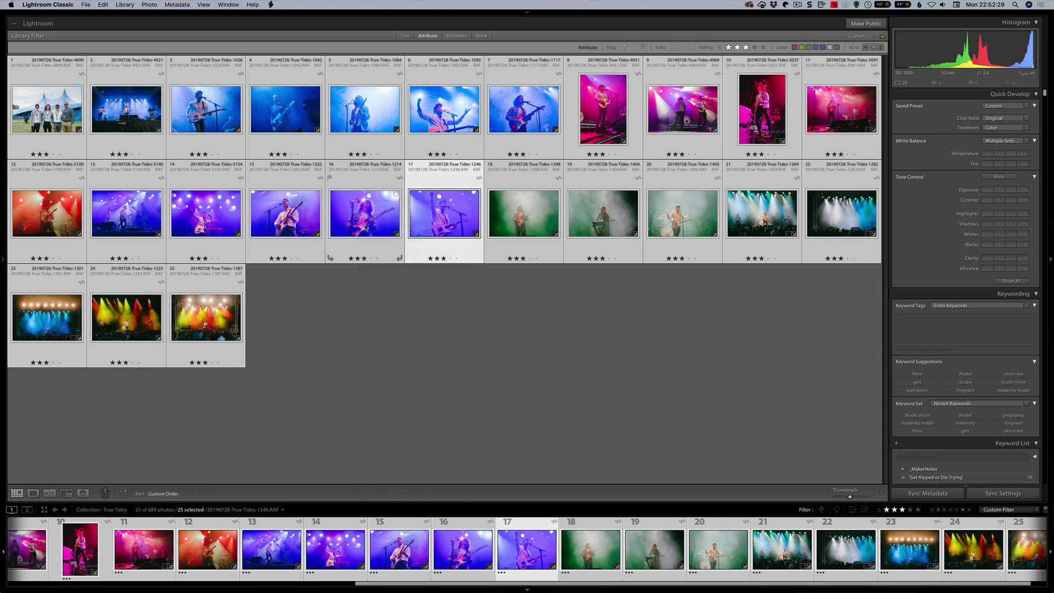
# Create a collection named 'True Tides Final' from the selection with Sync with Lightroom turned off
pyautogui.press('super')
pyautogui.press('super+n')
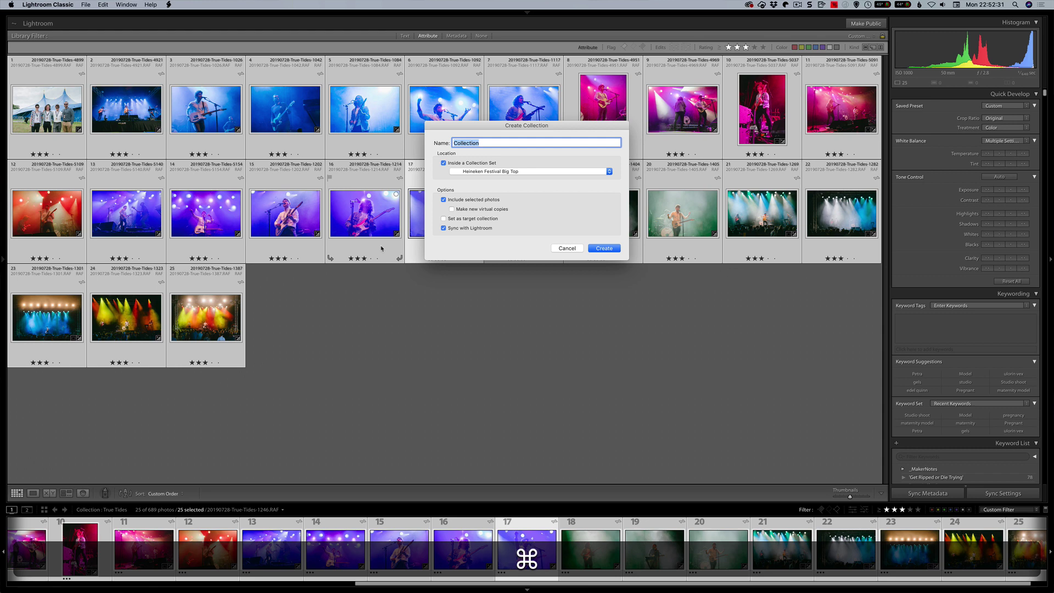
pyautogui.write('Tur')
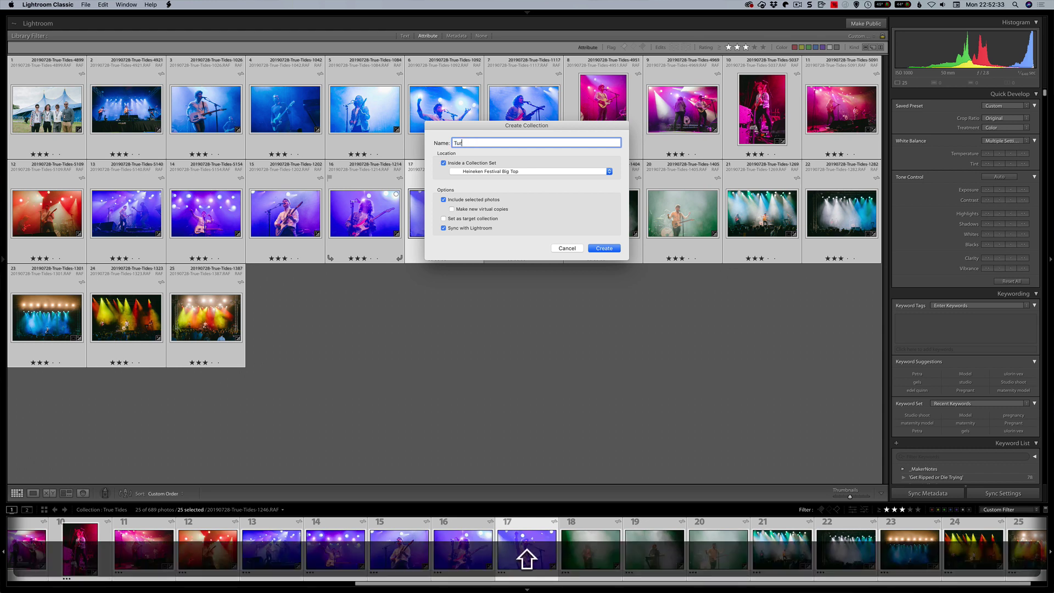
pyautogui.press('BackSpace')
pyautogui.press('BackSpace')
pyautogui.write('r')
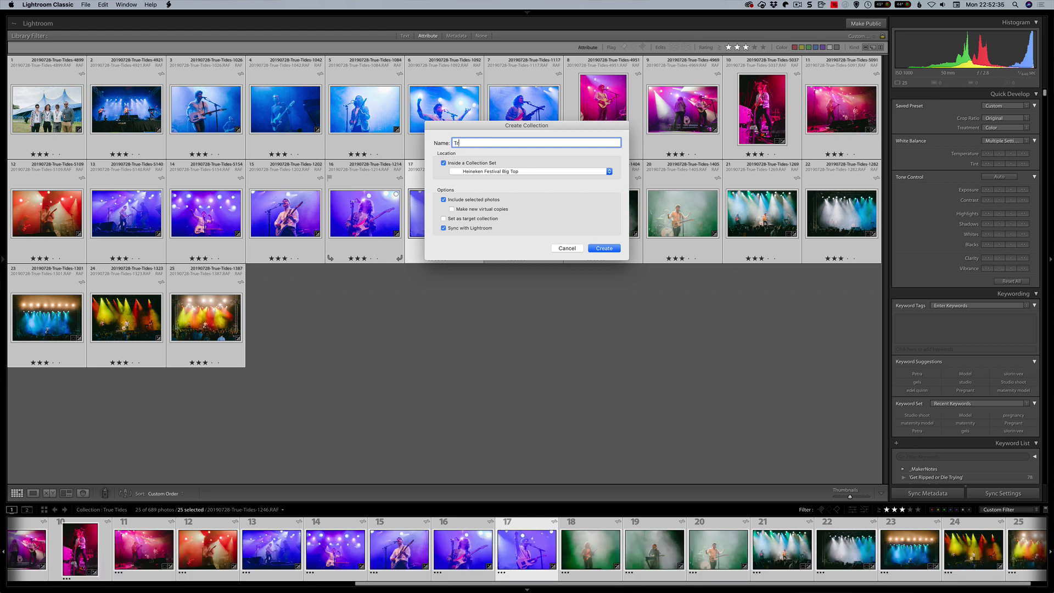
pyautogui.write('ue')
pyautogui.press('BackSpace')
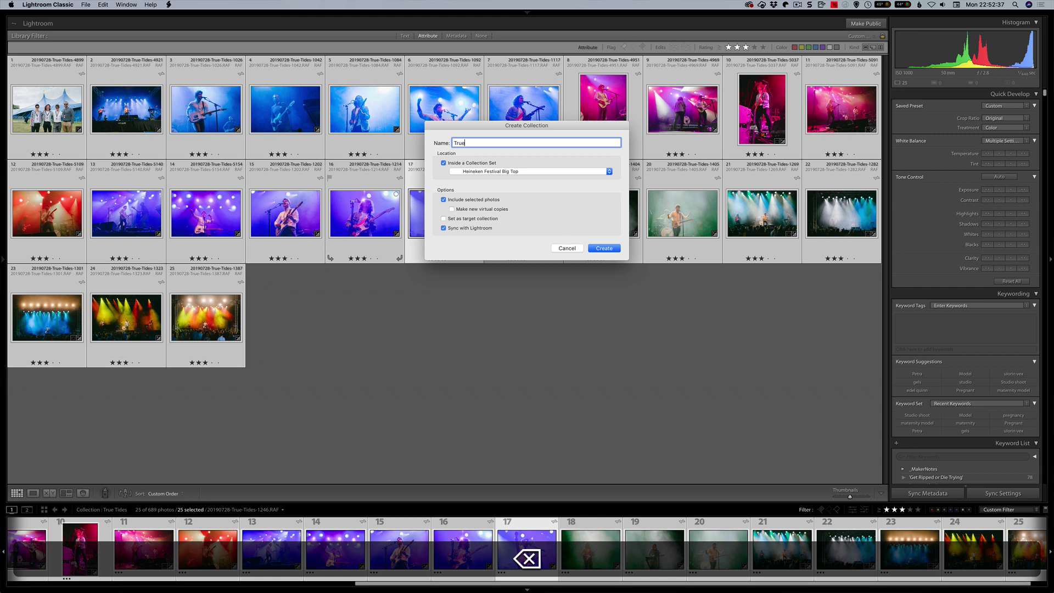
pyautogui.write('Tides Fin')
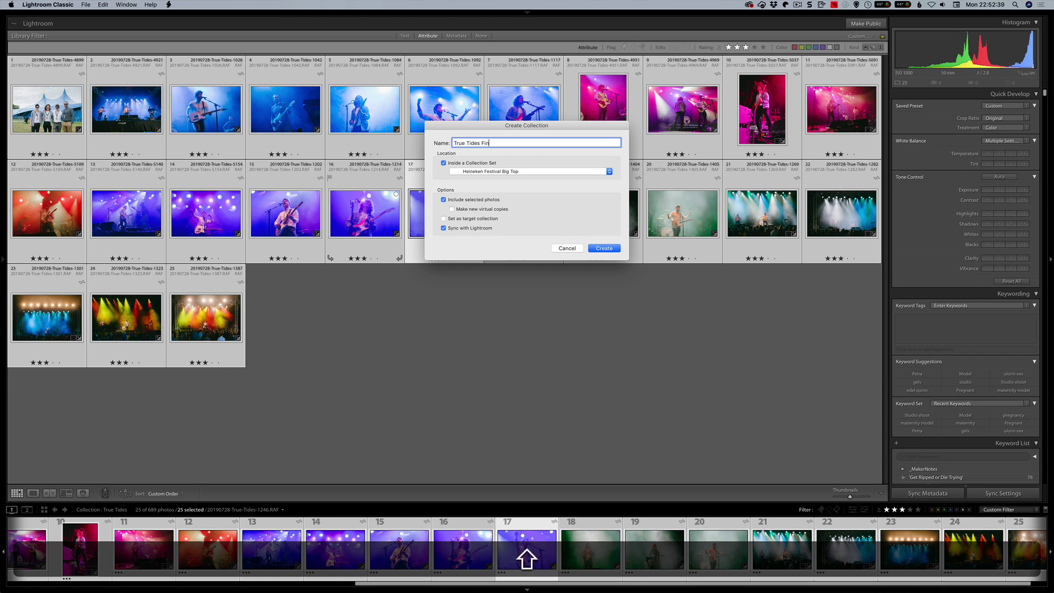
pyautogui.write('al')
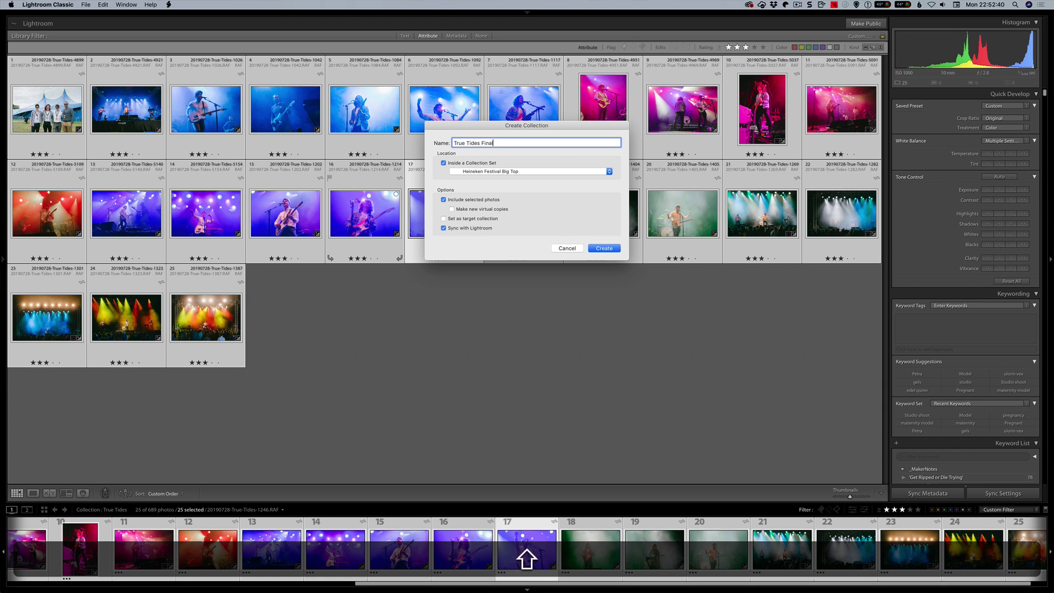
pyautogui.click(444, 228)
pyautogui.click(604, 249)
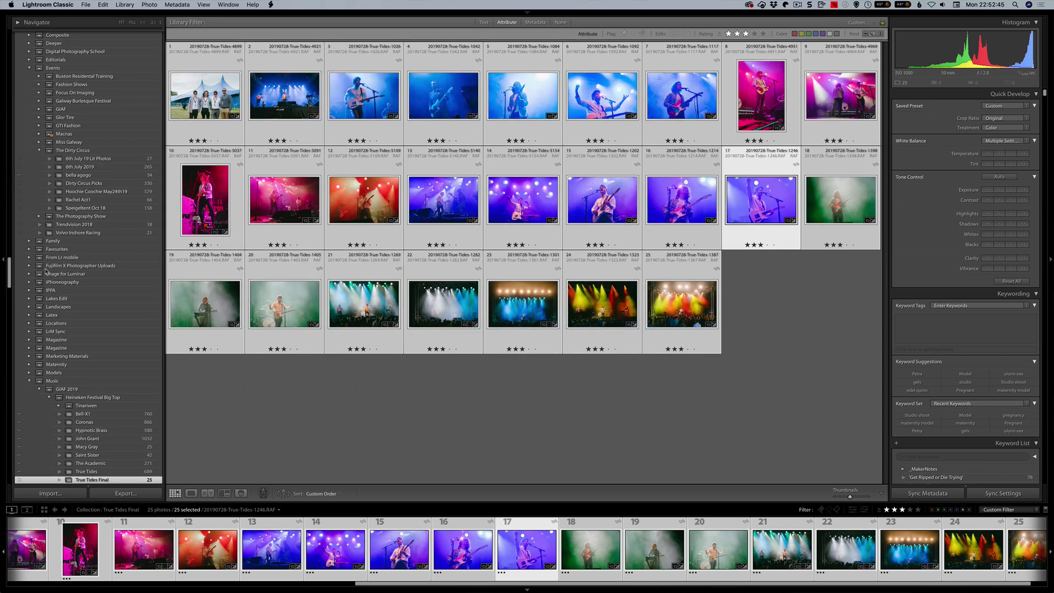
# Give the True Tides Final collection a green colour label and True Tides a red one
pyautogui.scroll(-3, 77, 400)
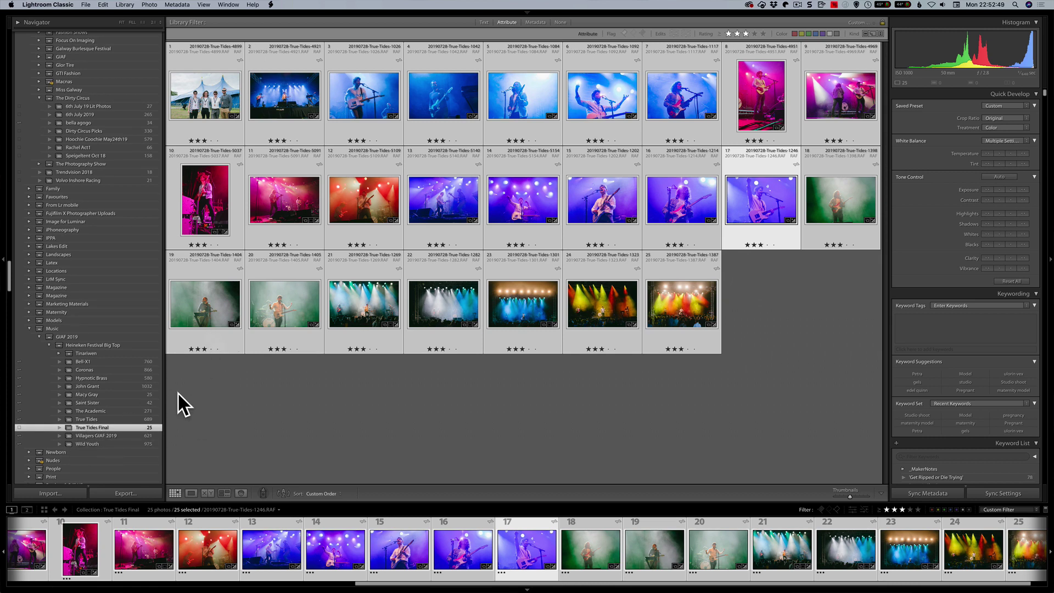
pyautogui.rightClick(147, 429)
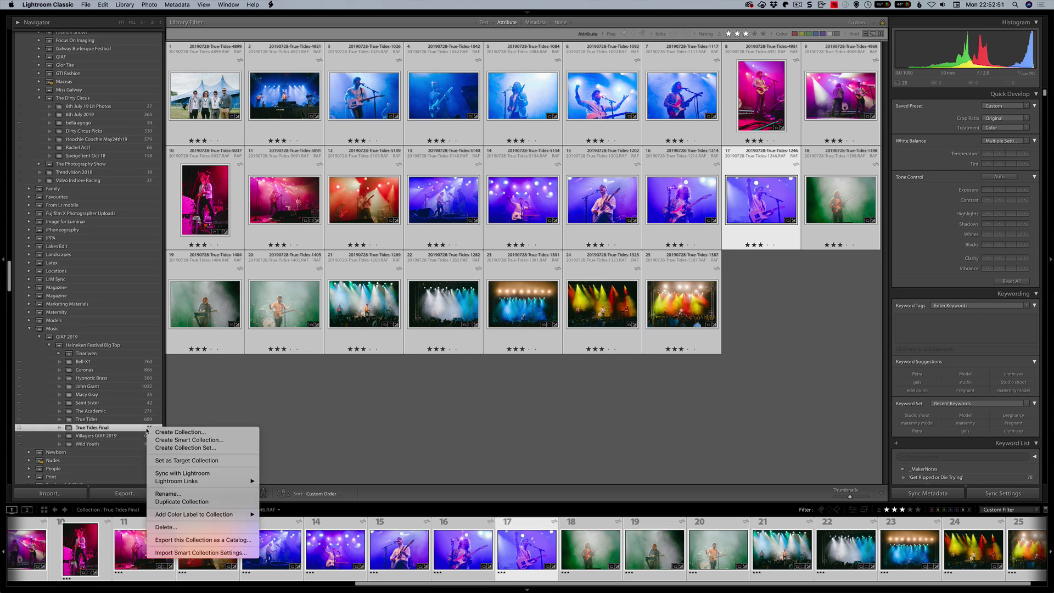
pyautogui.moveTo(216, 518)
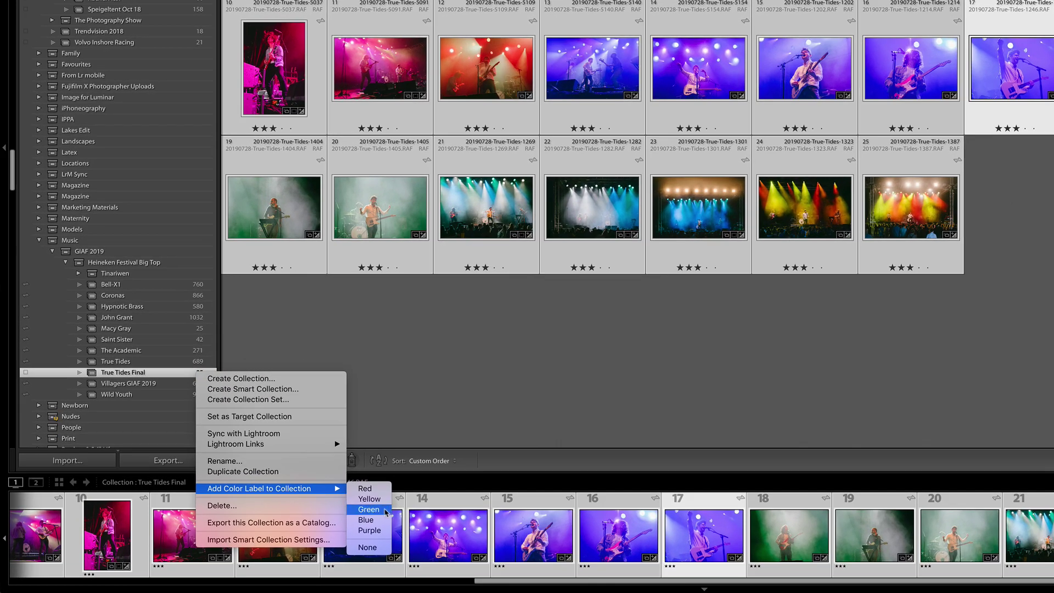
pyautogui.click(383, 510)
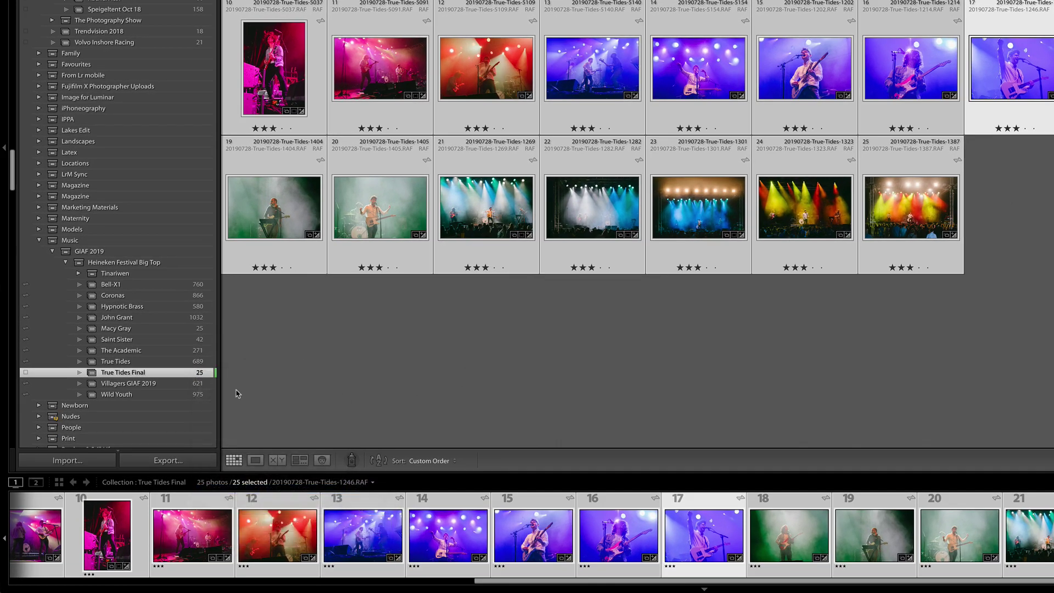
pyautogui.rightClick(203, 362)
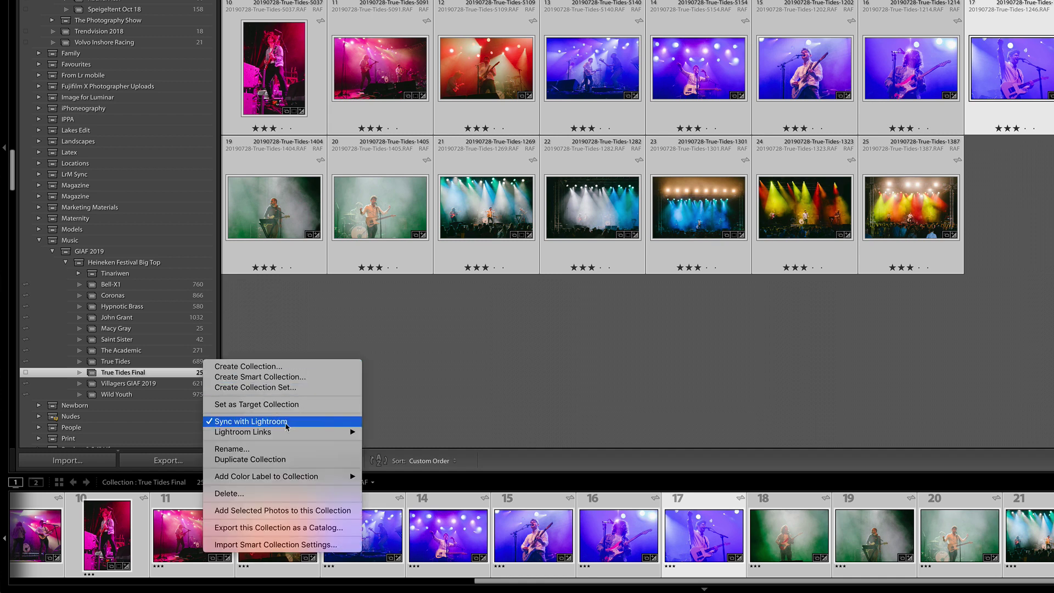
pyautogui.moveTo(331, 431)
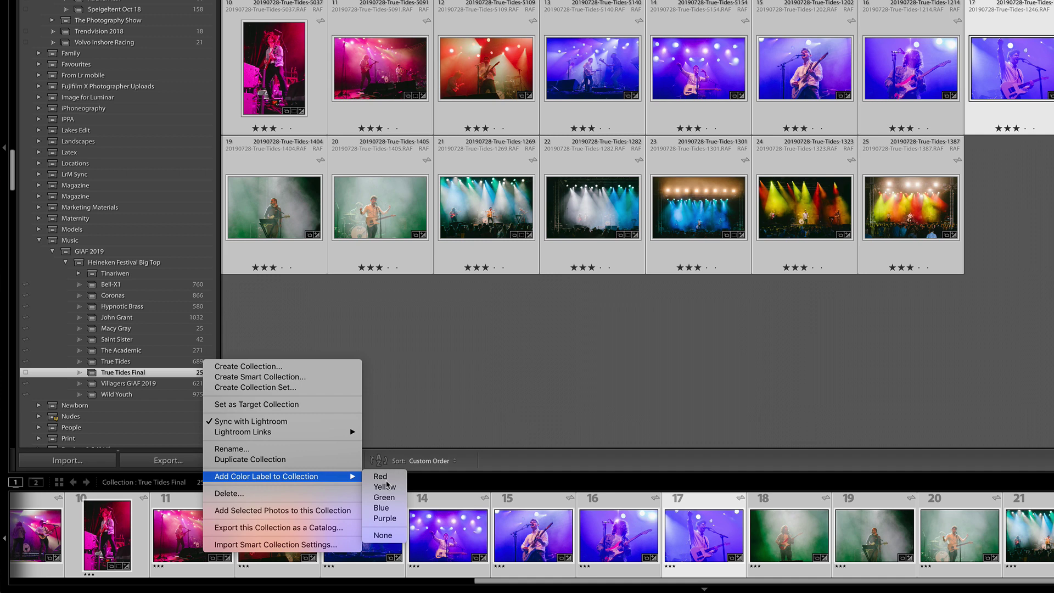
pyautogui.click(449, 416)
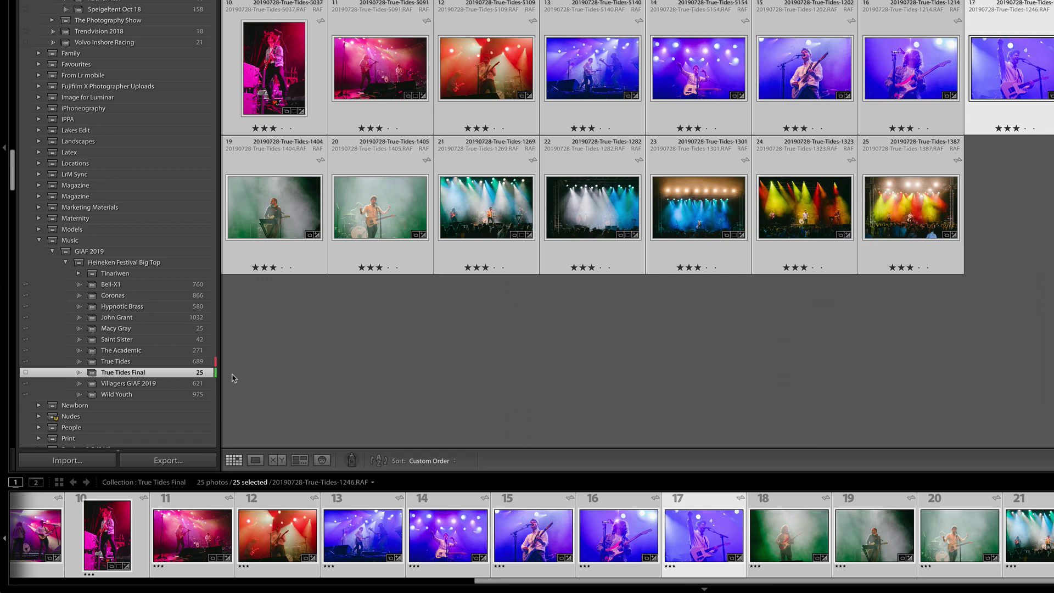
# Bring up the Color Label Set choices from the Metadata menu
pyautogui.click(201, 0)
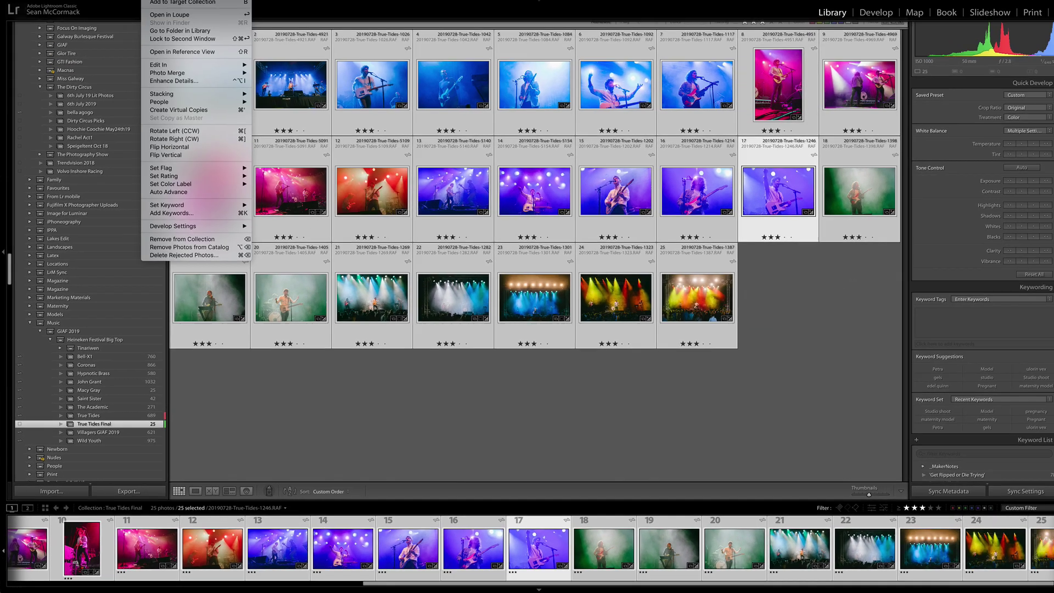
pyautogui.moveTo(133, 0)
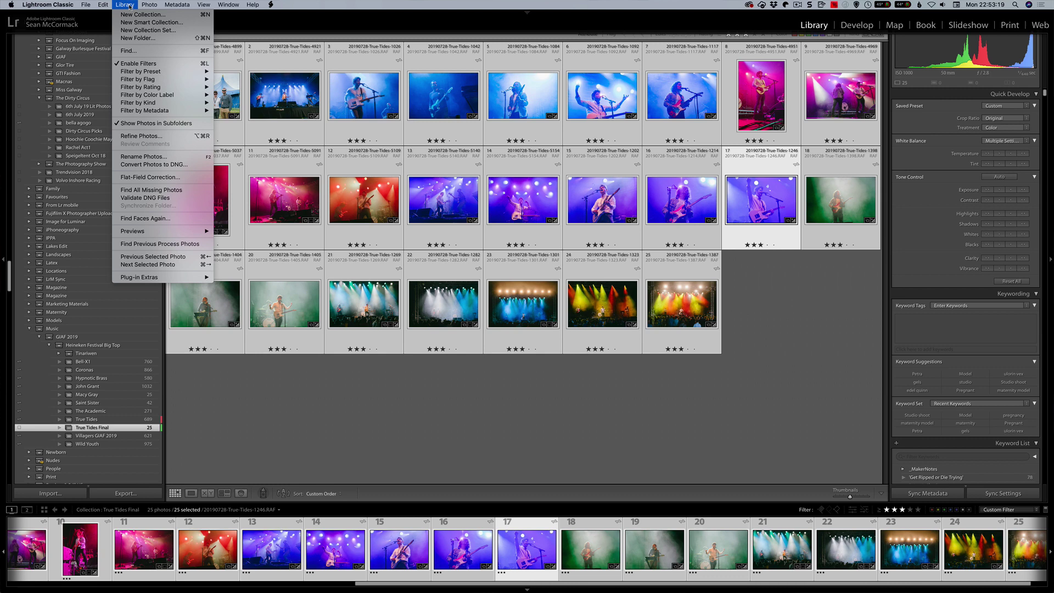
pyautogui.moveTo(186, 4)
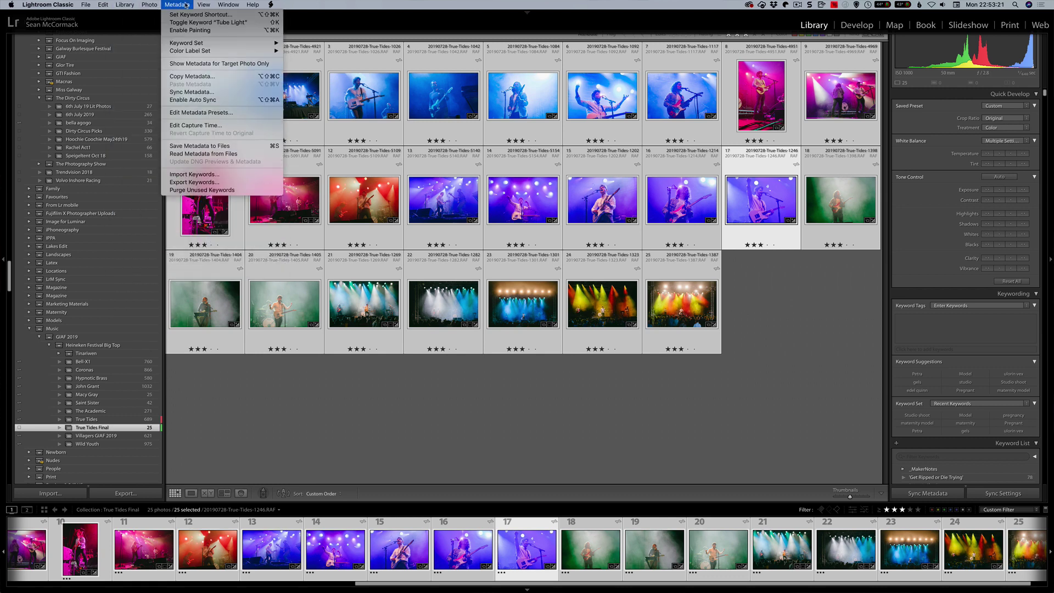
pyautogui.moveTo(210, 54)
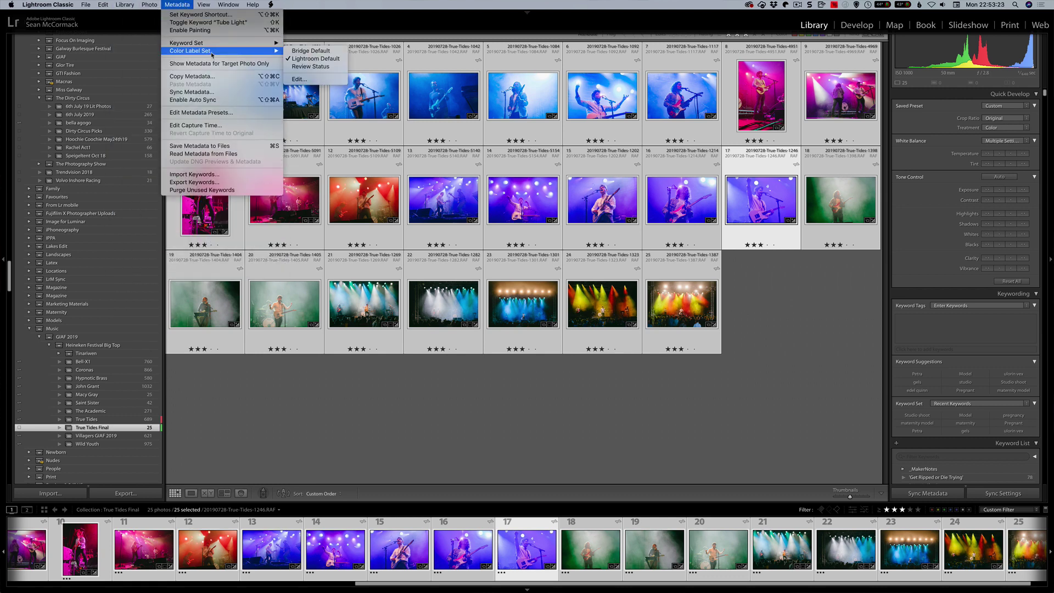
pyautogui.click(310, 81)
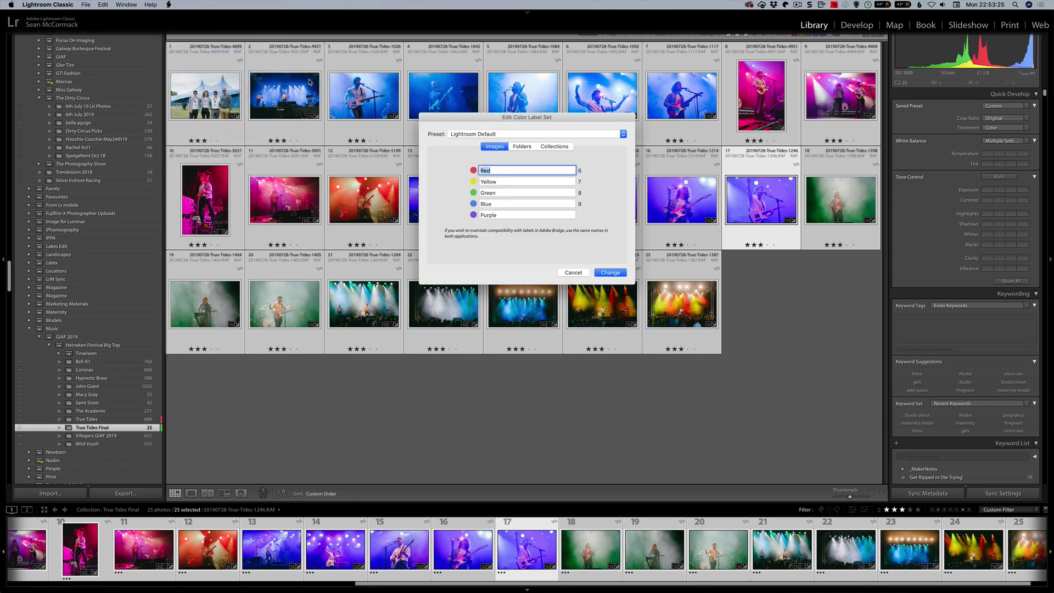
pyautogui.click(522, 147)
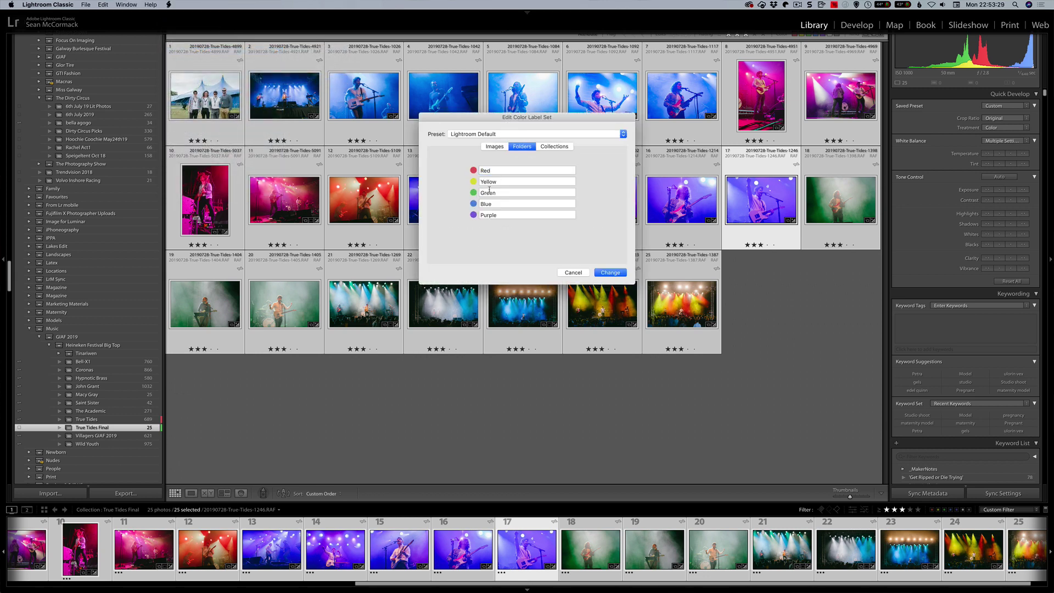
pyautogui.click(547, 147)
pyautogui.click(494, 147)
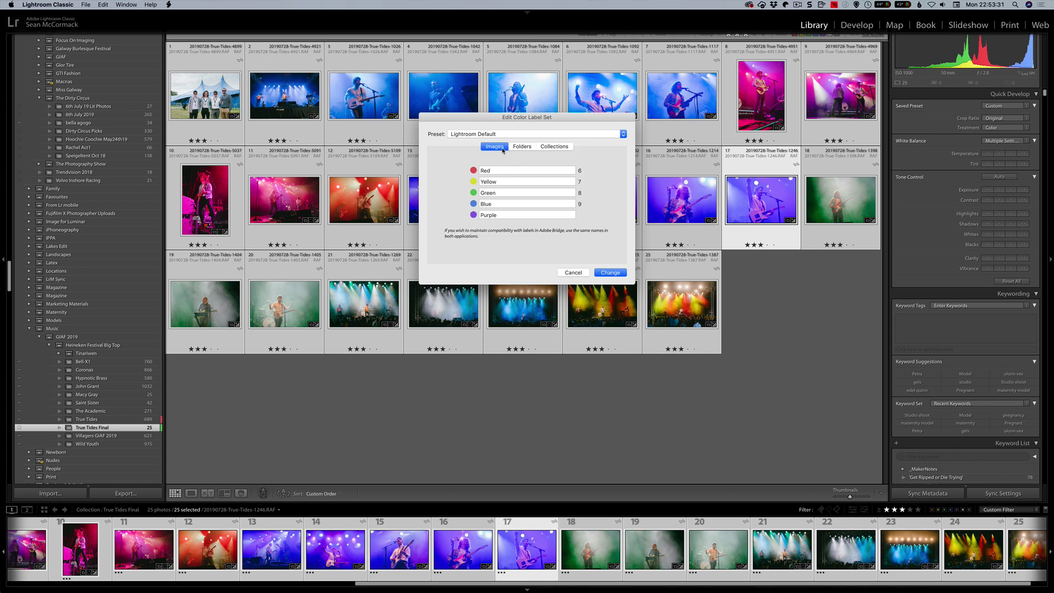
pyautogui.click(522, 146)
pyautogui.click(553, 147)
pyautogui.click(522, 146)
pyautogui.click(495, 147)
pyautogui.click(573, 272)
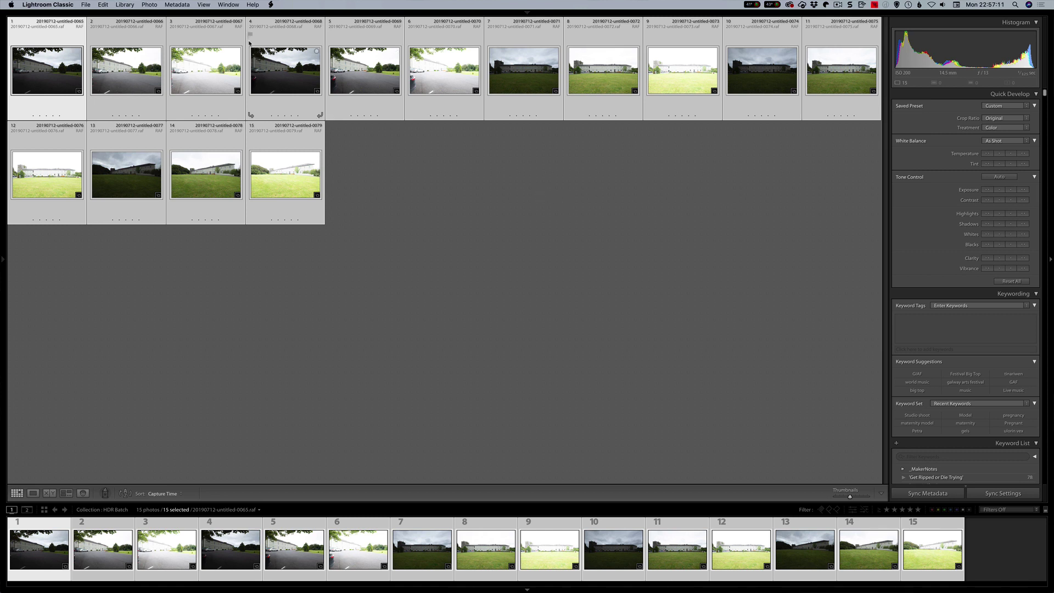
# Show the HDR Batch collection's 15 bracketed exposures of the low building
pyautogui.moveTo(181, 24)
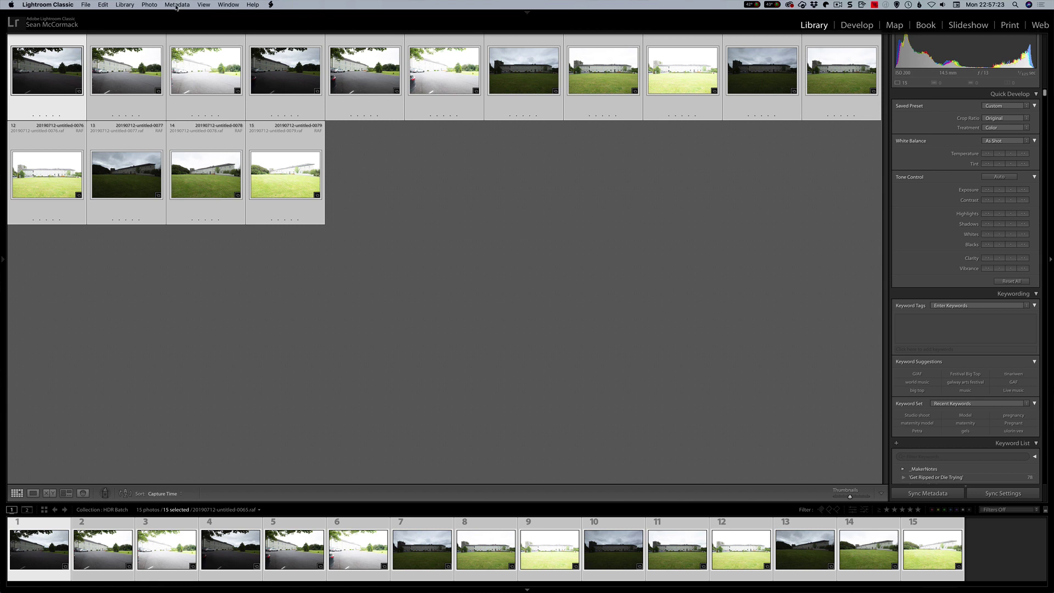
# Auto-stack the HDR Batch exposures by capture time into 5 stacks and collapse them
pyautogui.click(155, 7)
pyautogui.moveTo(209, 104)
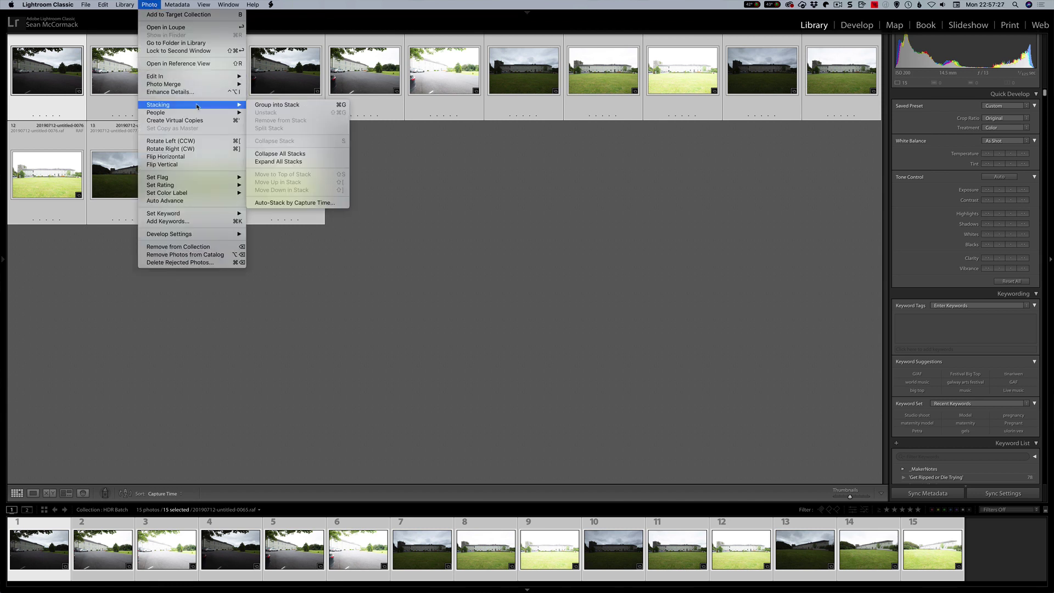
pyautogui.click(314, 203)
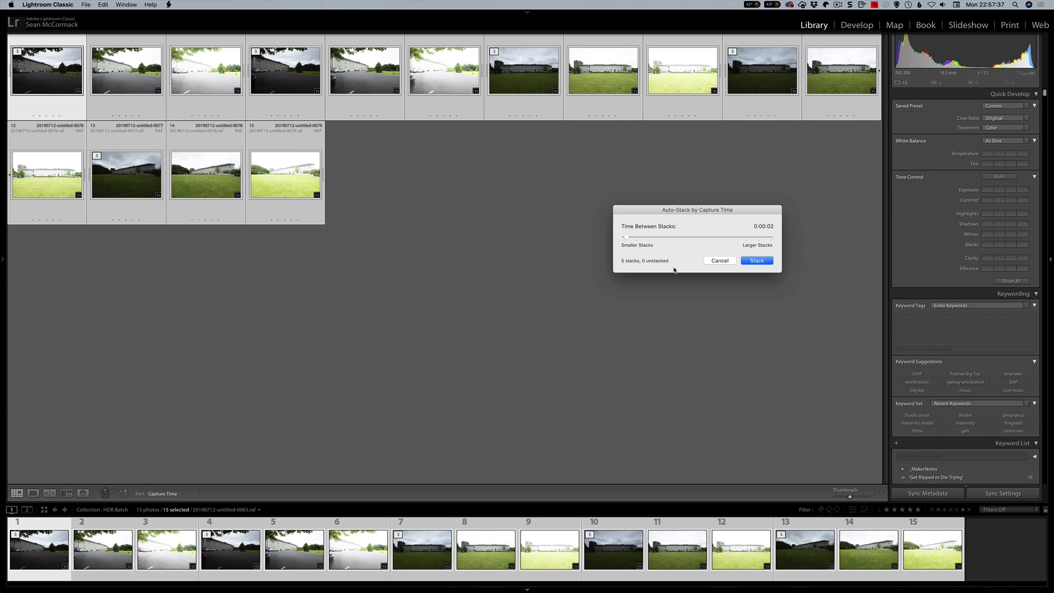
pyautogui.click(757, 261)
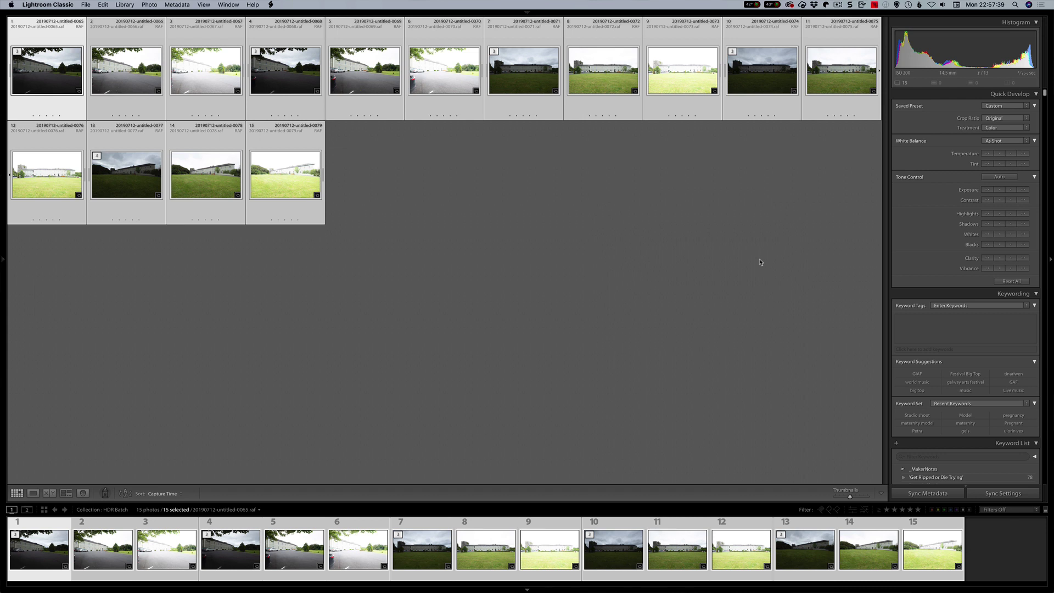
pyautogui.press('s')
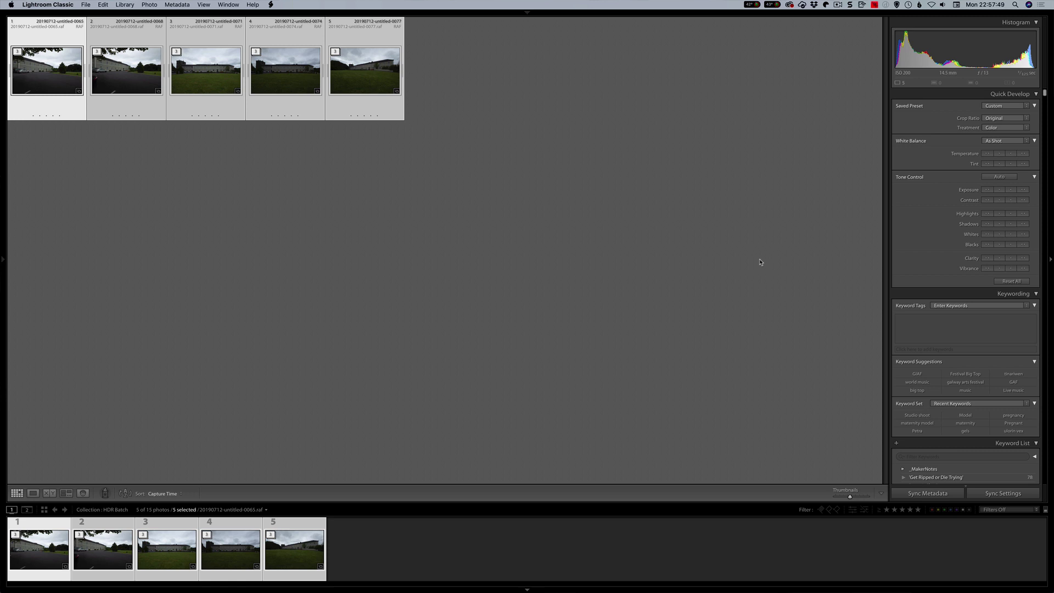
# Queue headless Photo Merge HDR operations for all five selected bracket stacks at once
pyautogui.click(146, 5)
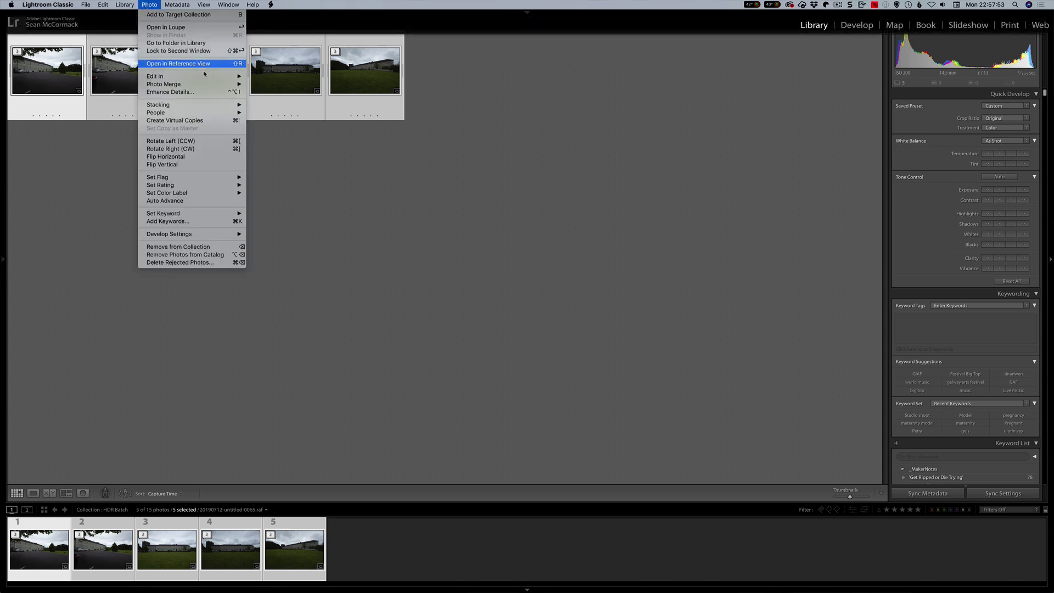
pyautogui.moveTo(208, 84)
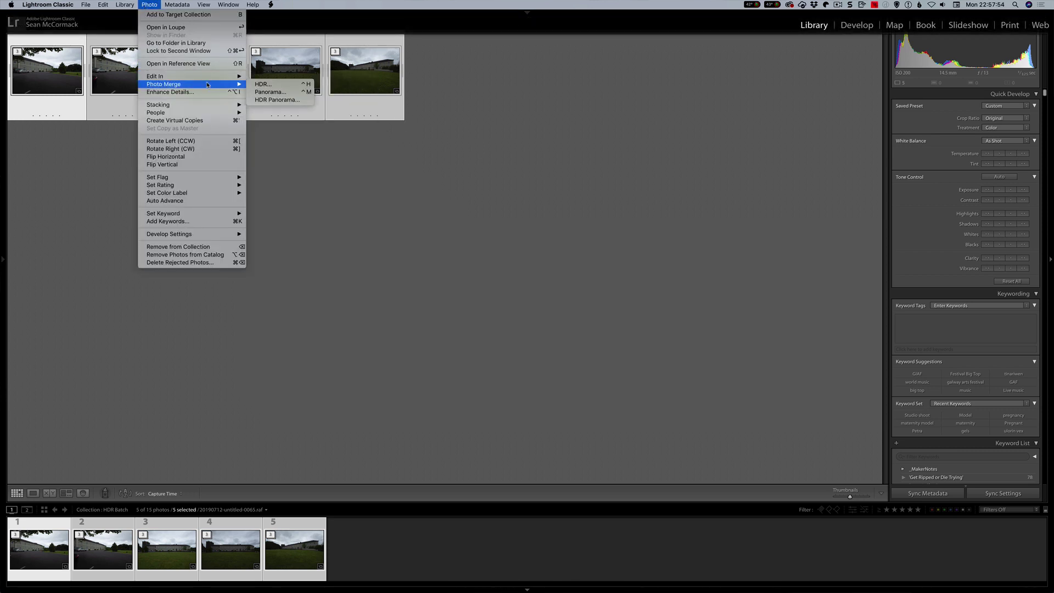
pyautogui.click(285, 85)
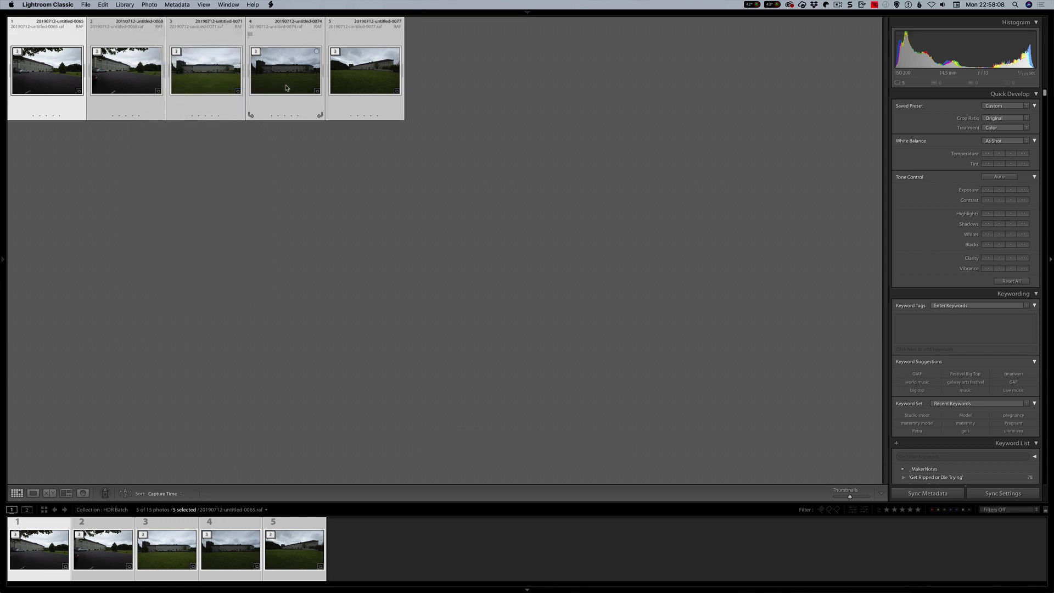
# Wait for the five HDR merges to add their DNGs, bringing HDR Batch to 20 photos
pyautogui.moveTo(47, 25)
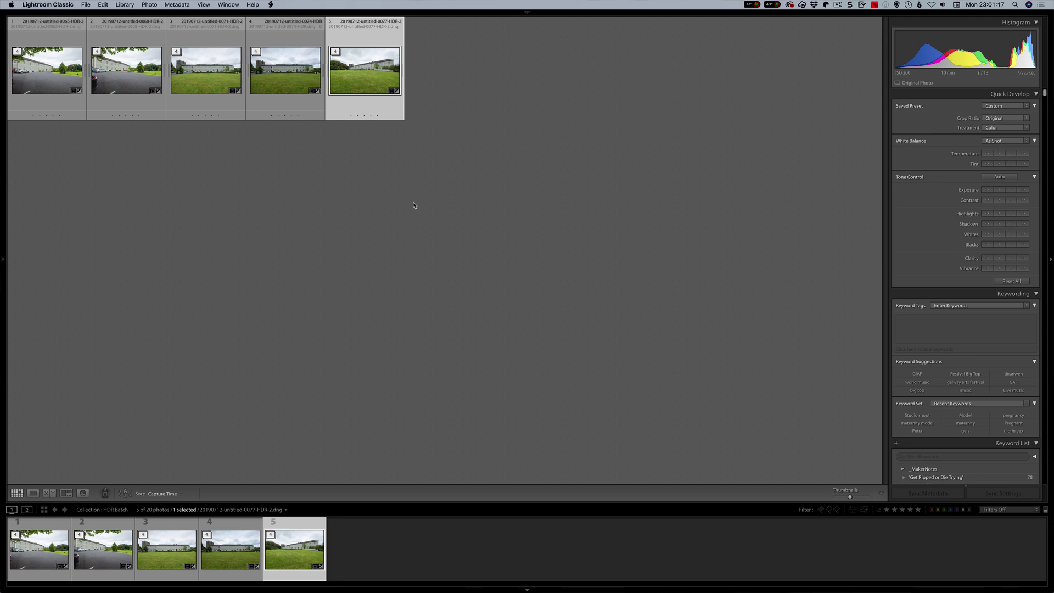
# Pin the left folder and collection panel open and scroll up through the folder tree
pyautogui.click(2, 257)
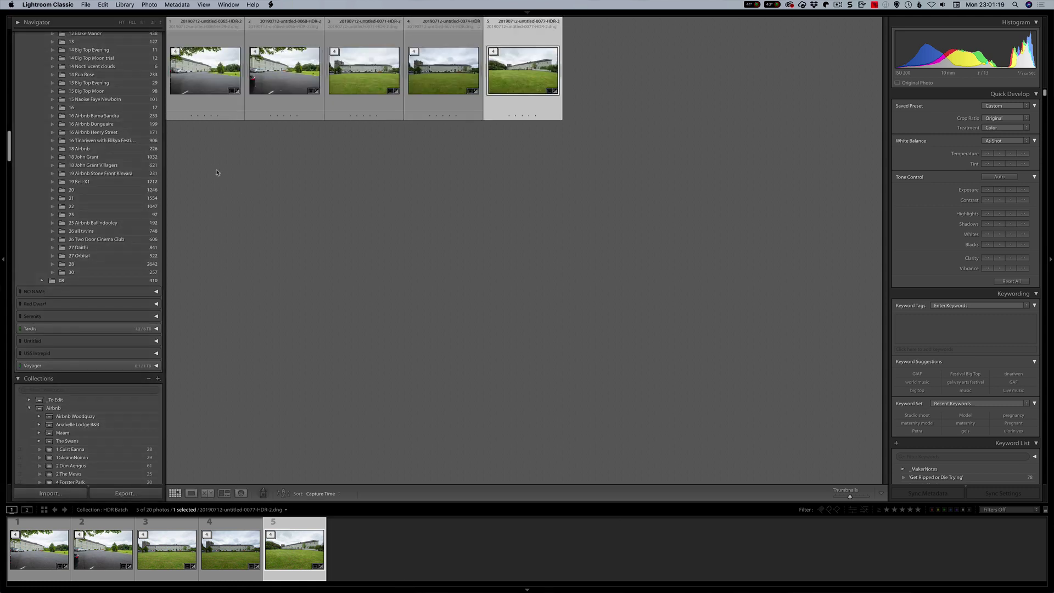
pyautogui.scroll(15, 104, 199)
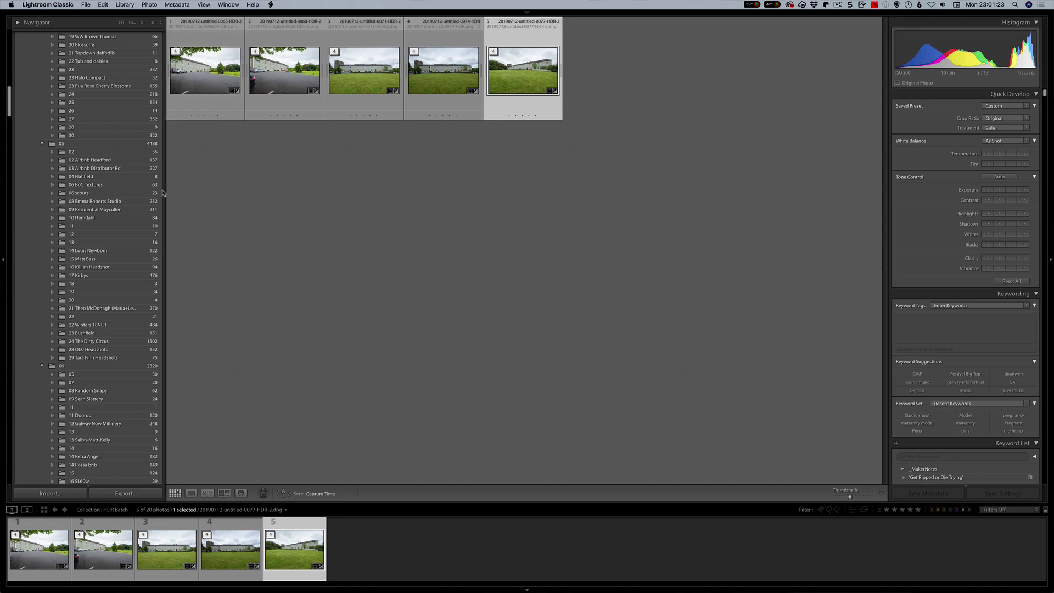
pyautogui.scroll(5, 134, 217)
pyautogui.scroll(1, 134, 217)
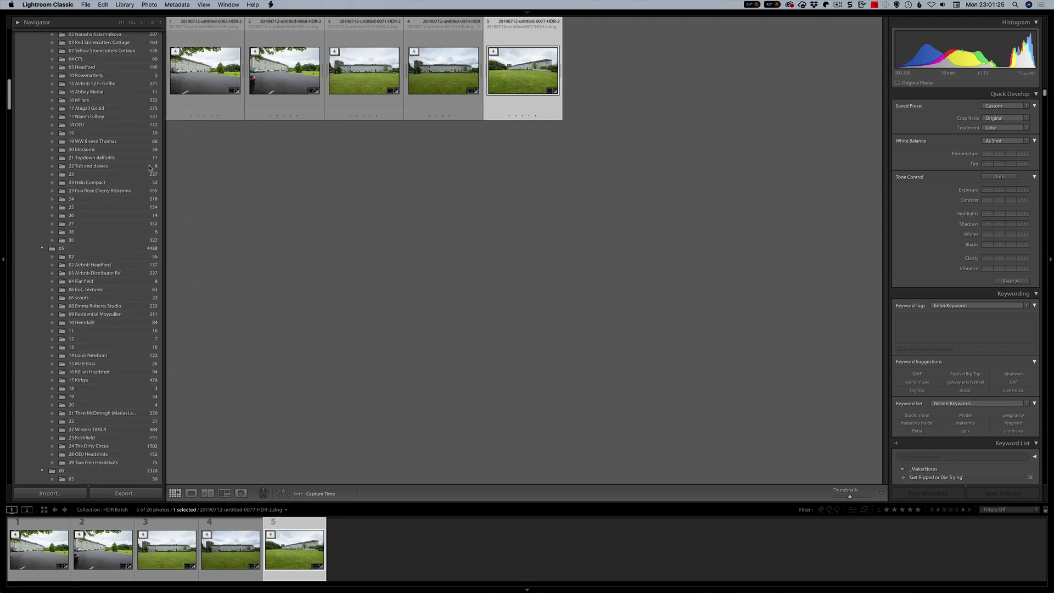
pyautogui.scroll(5, 151, 135)
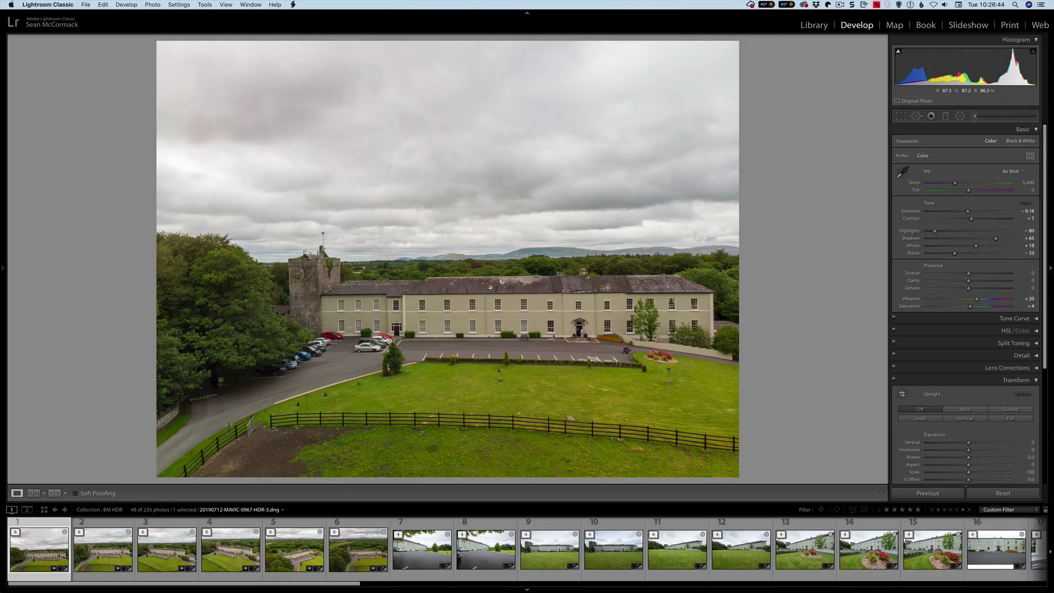
# Browse the B&W profiles in the Profile Browser for the aerial photo, then open the File menu
pyautogui.click(1030, 155)
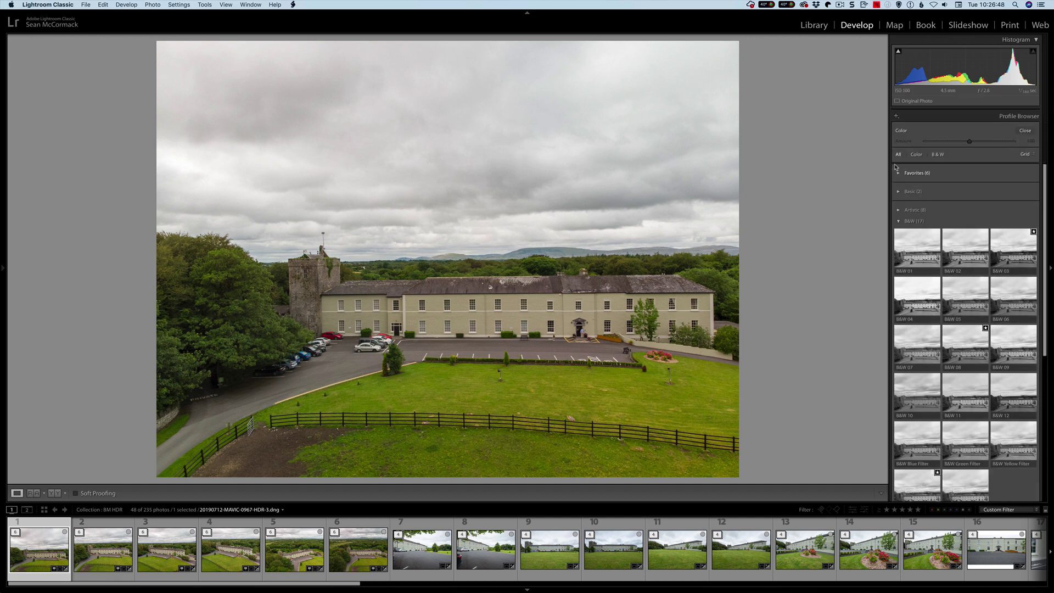
pyautogui.click(895, 115)
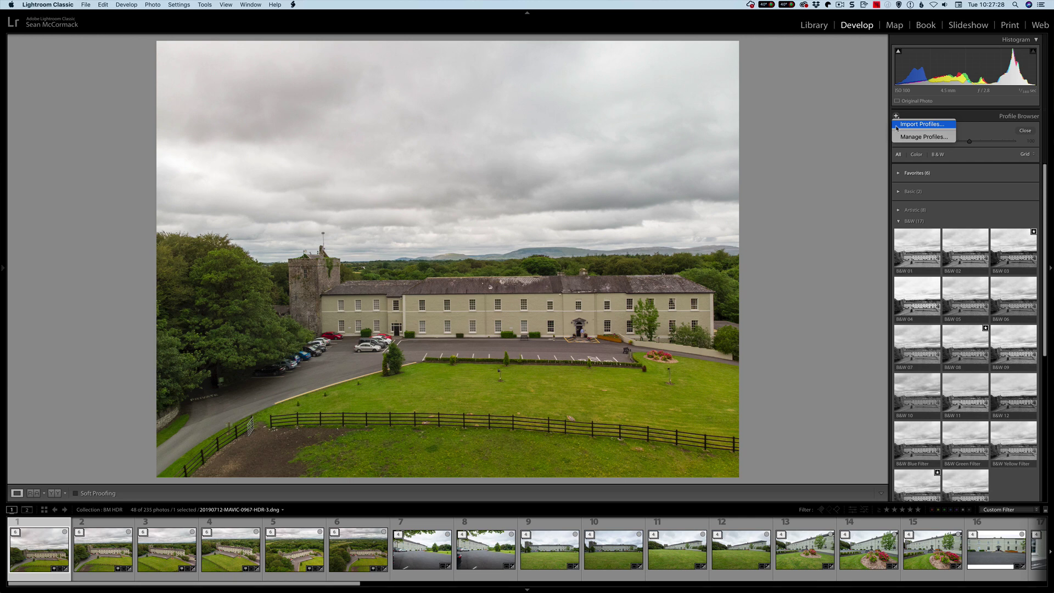
pyautogui.click(92, 229)
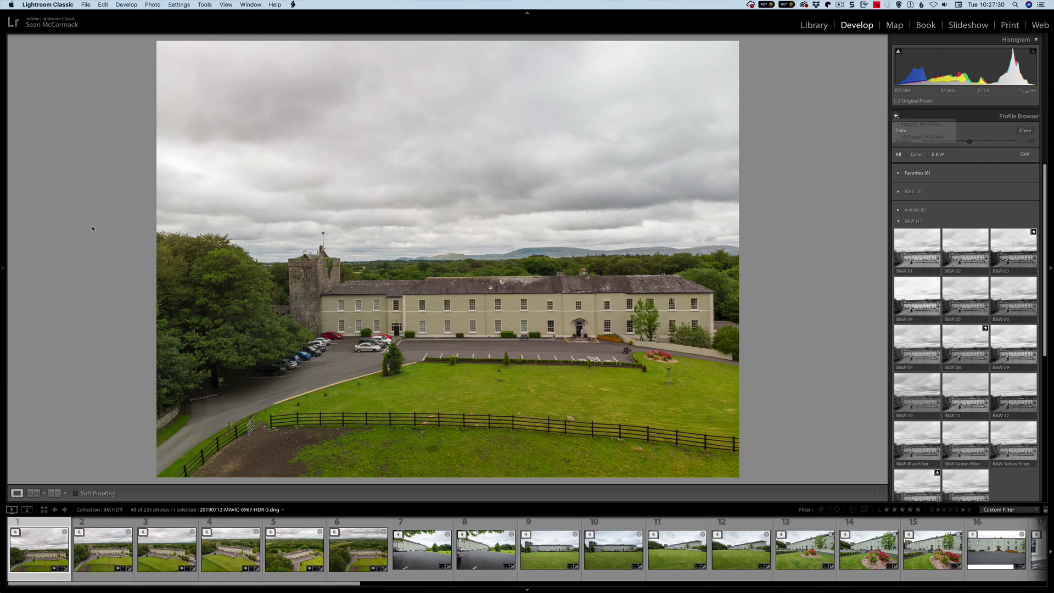
pyautogui.click(85, 5)
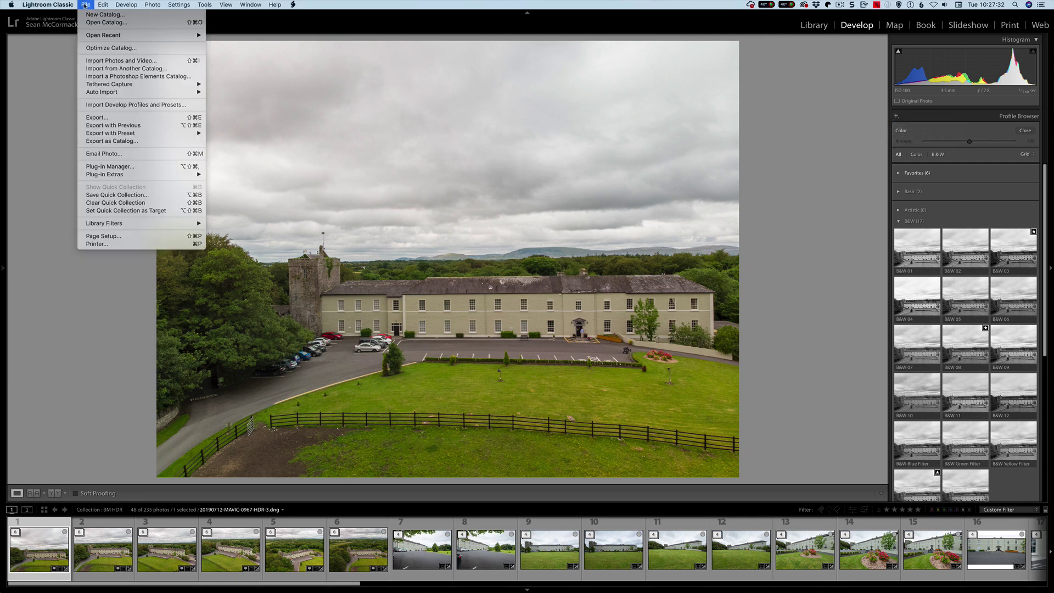
# Set the photo's export format to PNG with an 8 bits/component bit depth
pyautogui.click(275, 168)
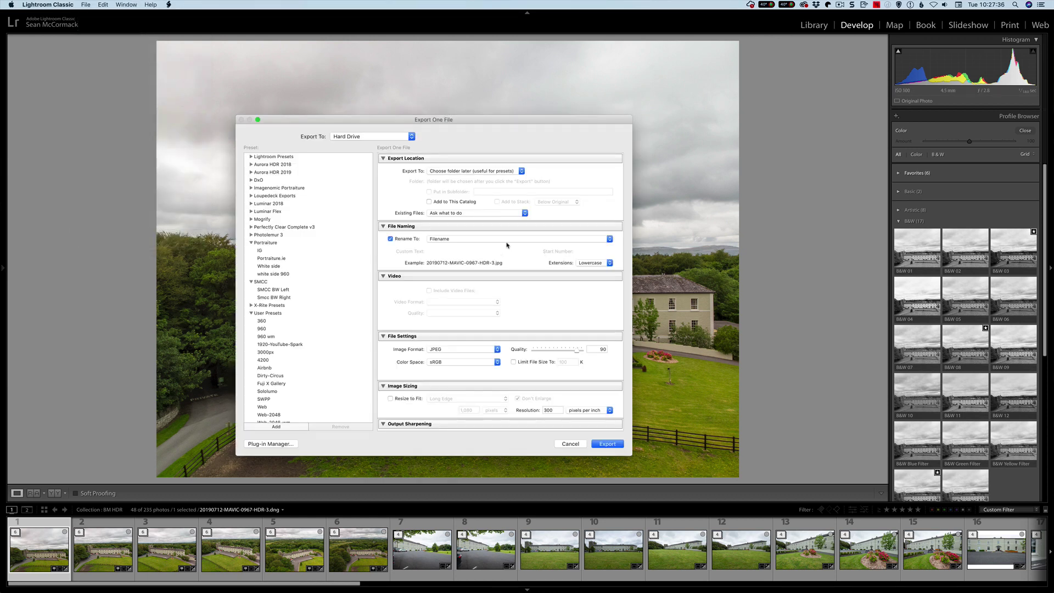
pyautogui.click(458, 350)
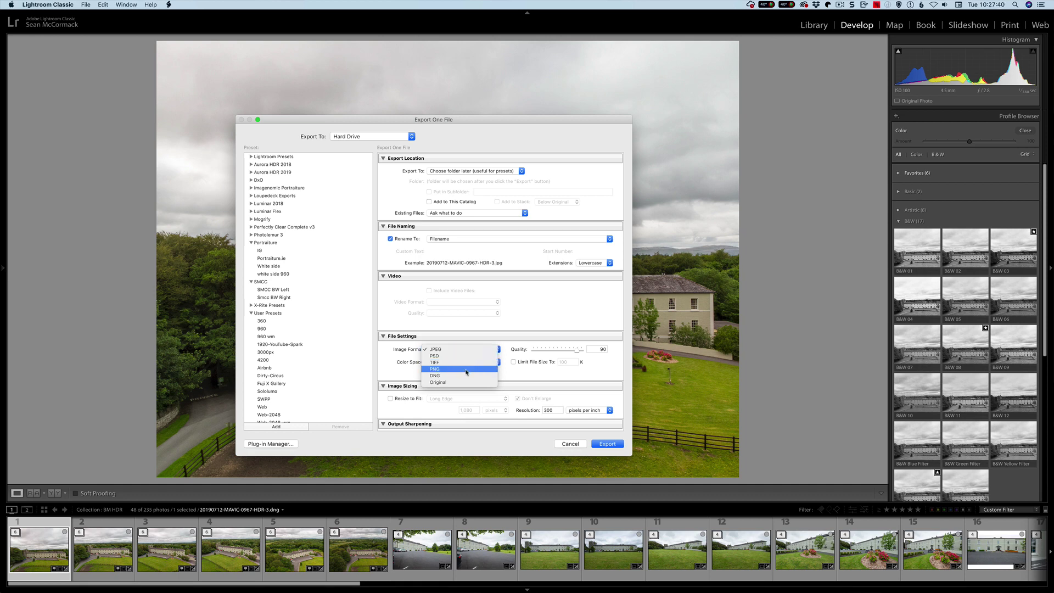
pyautogui.click(468, 372)
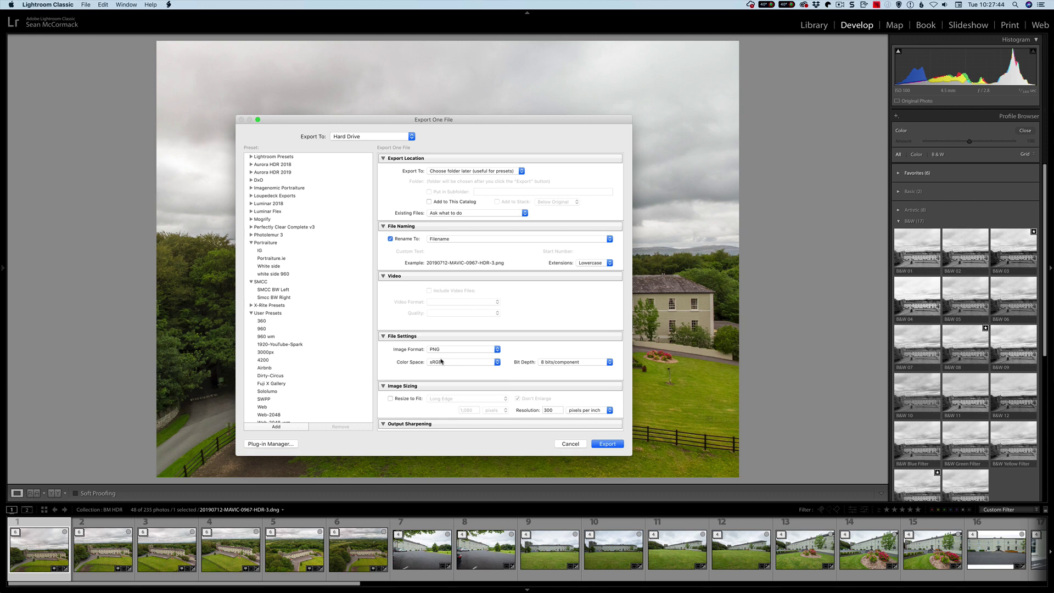
pyautogui.click(553, 364)
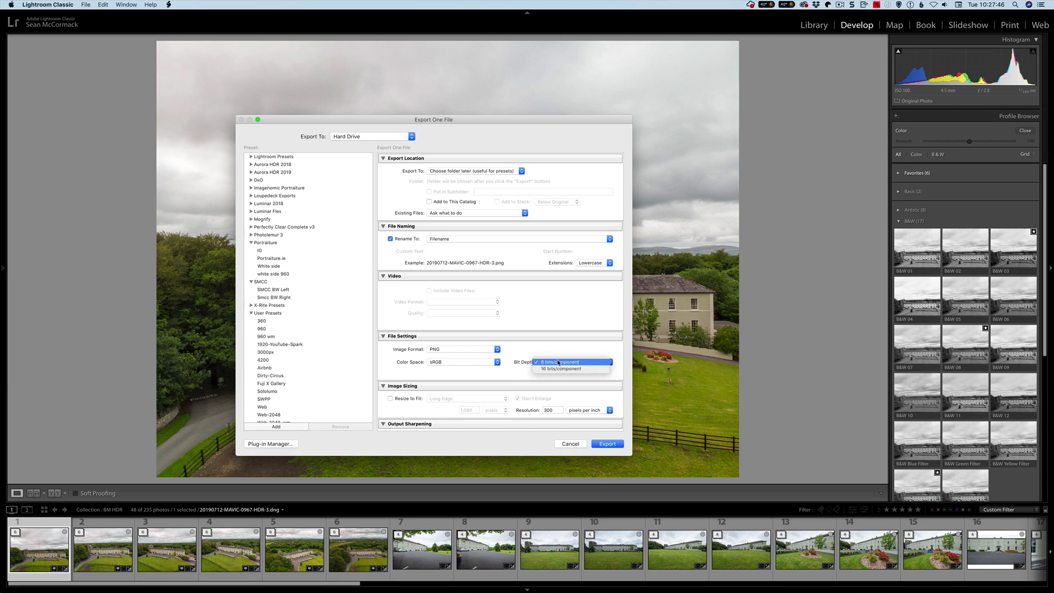
pyautogui.click(512, 372)
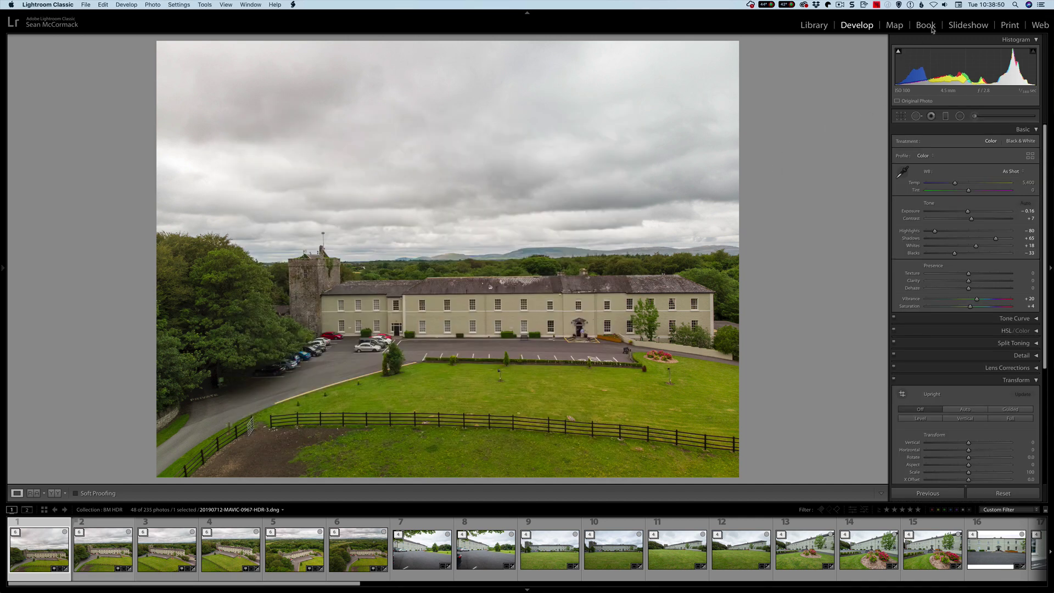
# In the Book module, put photo 7 atop page 2, shrink its cell, and place photo 10 below
pyautogui.click(925, 25)
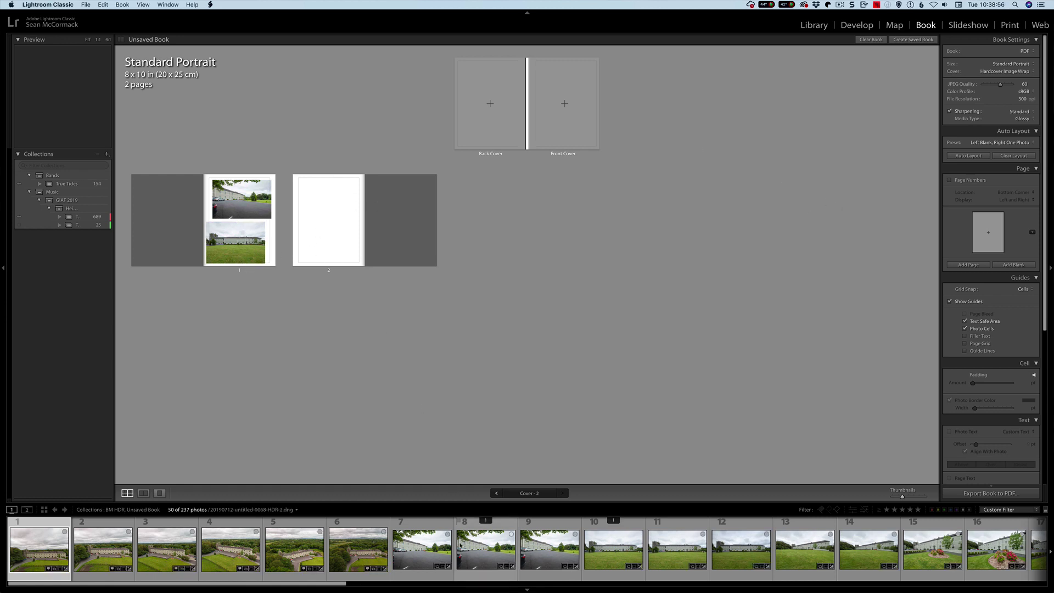
pyautogui.moveTo(419, 559); pyautogui.dragTo(335, 210)
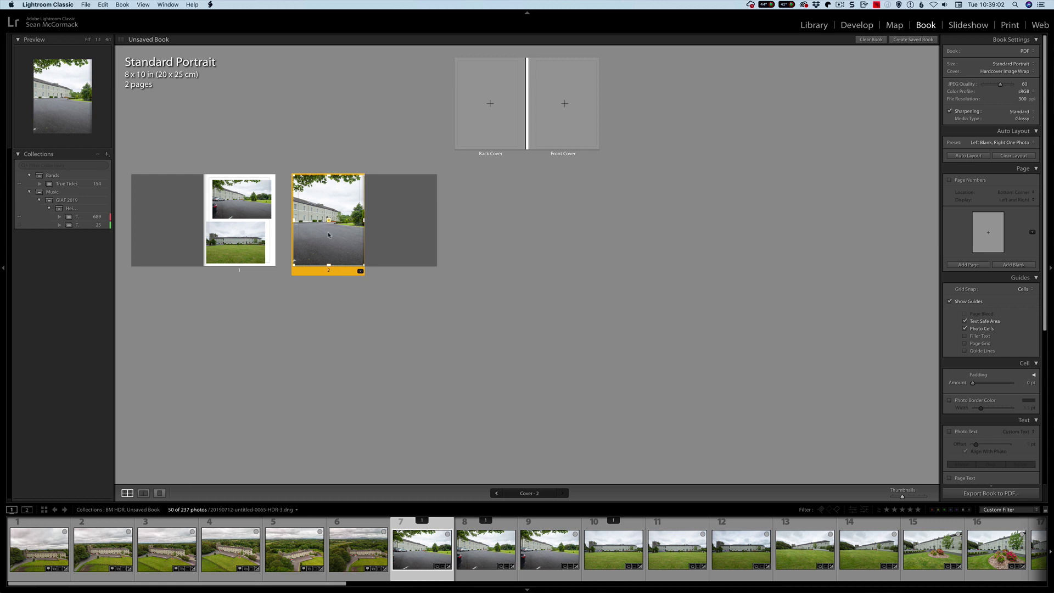
pyautogui.moveTo(329, 267); pyautogui.dragTo(329, 261)
pyautogui.moveTo(333, 212); pyautogui.dragTo(329, 210)
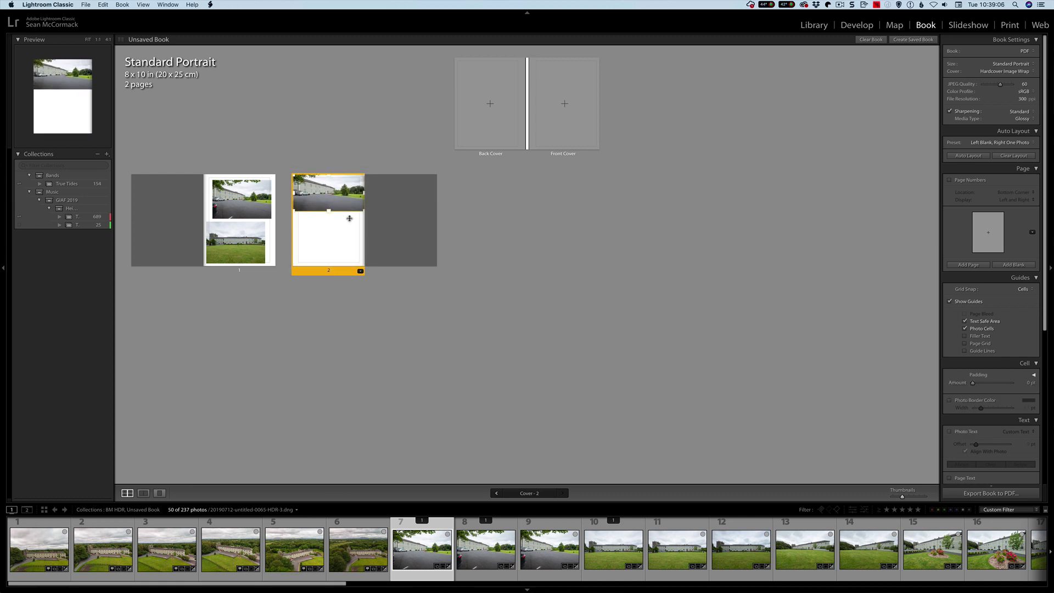
pyautogui.moveTo(615, 544); pyautogui.dragTo(341, 256)
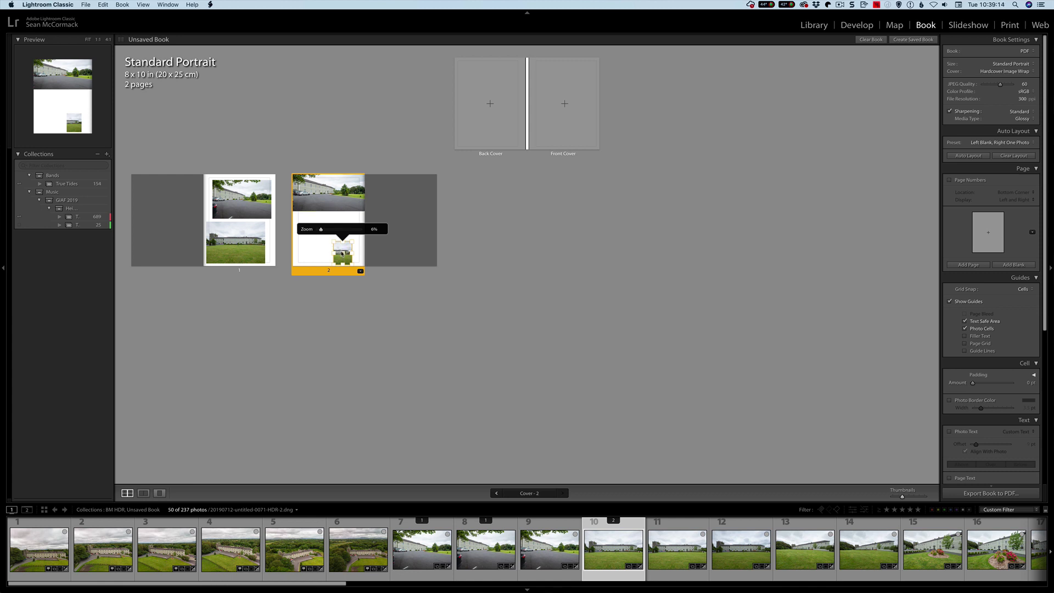
pyautogui.moveTo(341, 248); pyautogui.dragTo(327, 251)
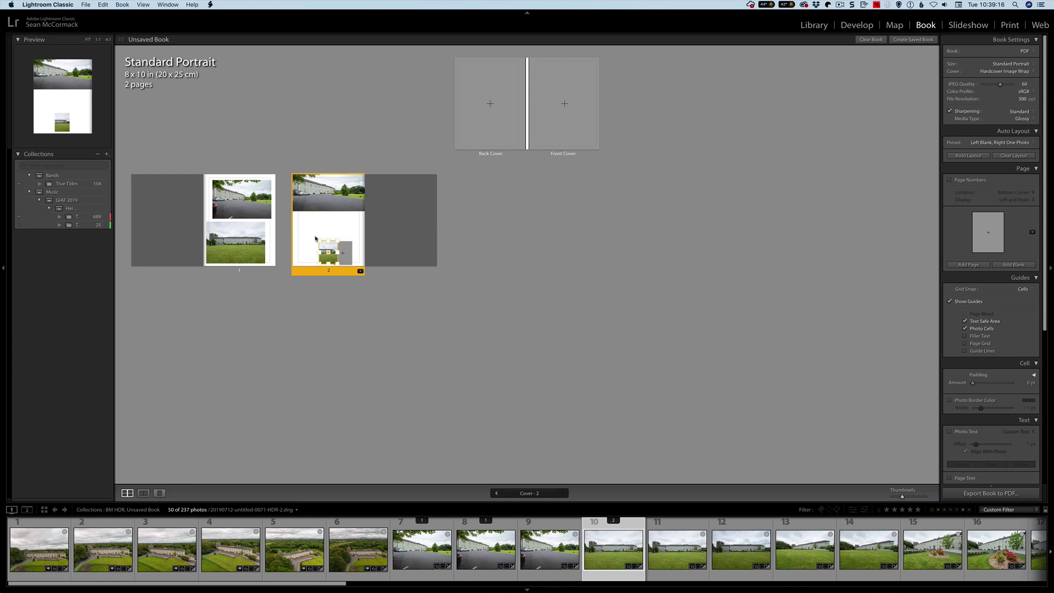